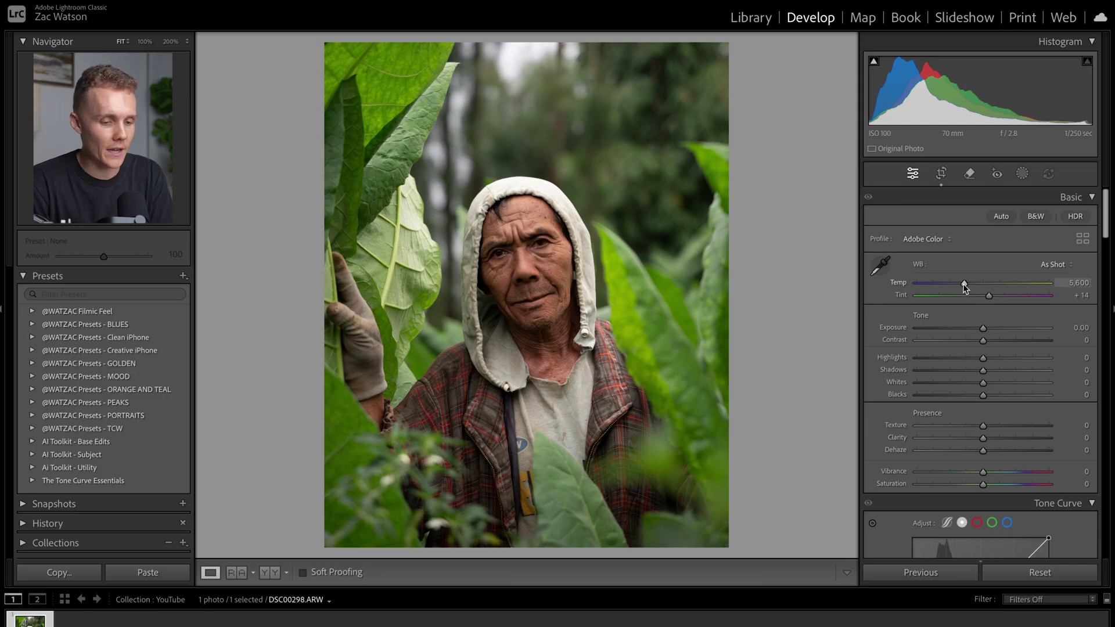
Set the photo's white balance to a temperature of 5,859 and a tint of +4, and check the face up close.
{"action": "left_click_drag", "start_coordinate": [963, 285], "coordinate": [965, 284]}
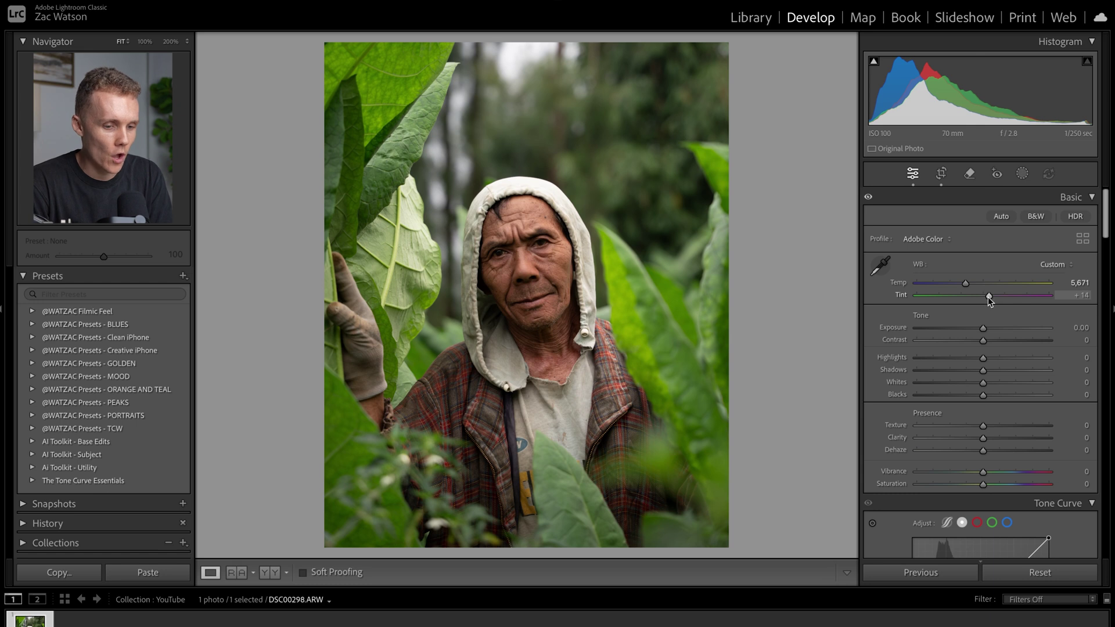
{"action": "left_click_drag", "start_coordinate": [988, 296], "coordinate": [968, 285]}
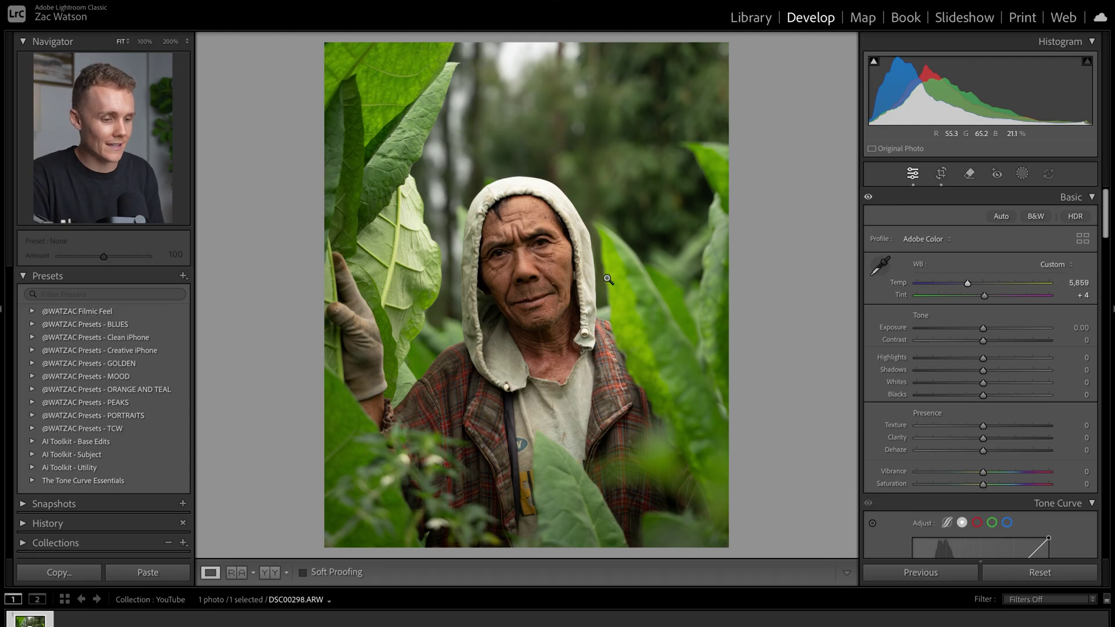
{"action": "left_click", "coordinate": [542, 262]}
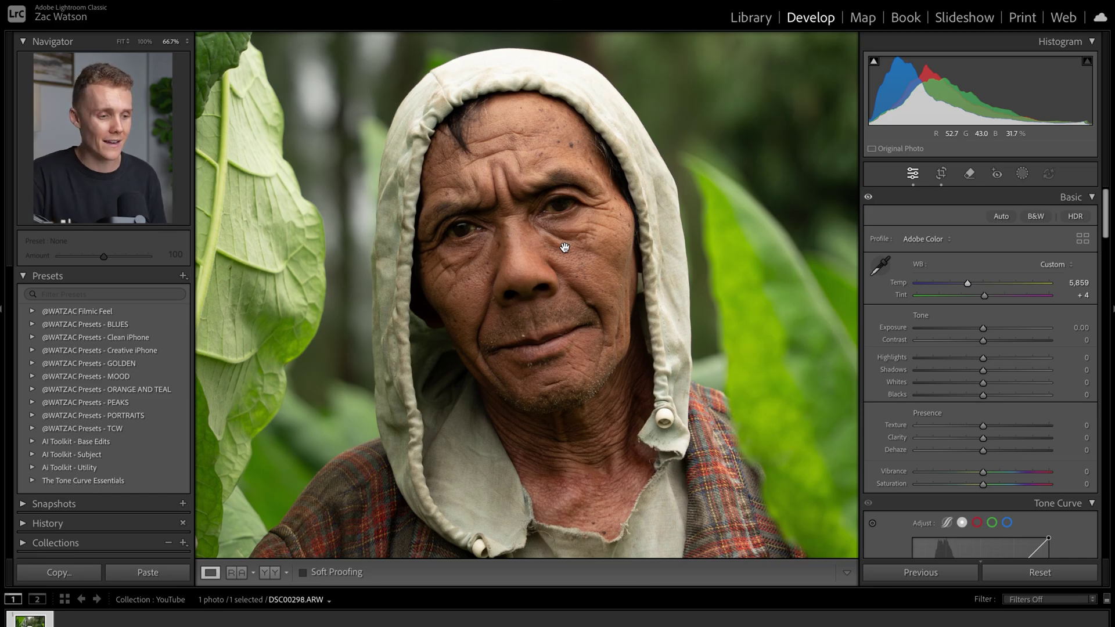
{"action": "left_click", "coordinate": [565, 248]}
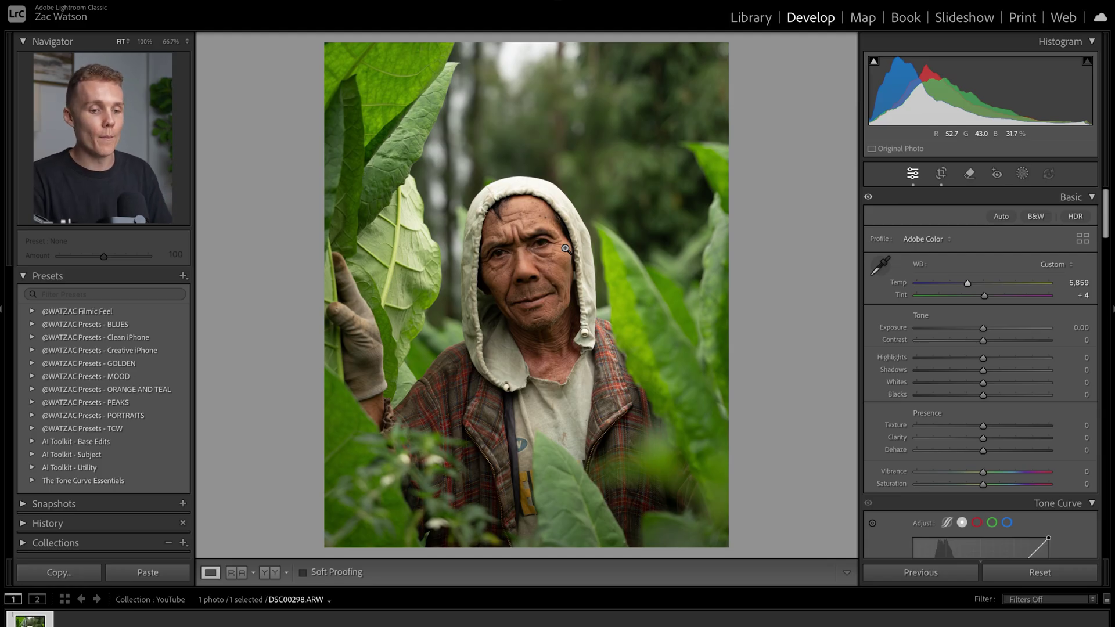
Set Shadows to +21, Exposure to +0.15 and Highlights to -20, and inspect the white hood up close.
{"action": "scroll", "coordinate": [921, 331], "scroll_direction": "down", "scroll_amount": 2}
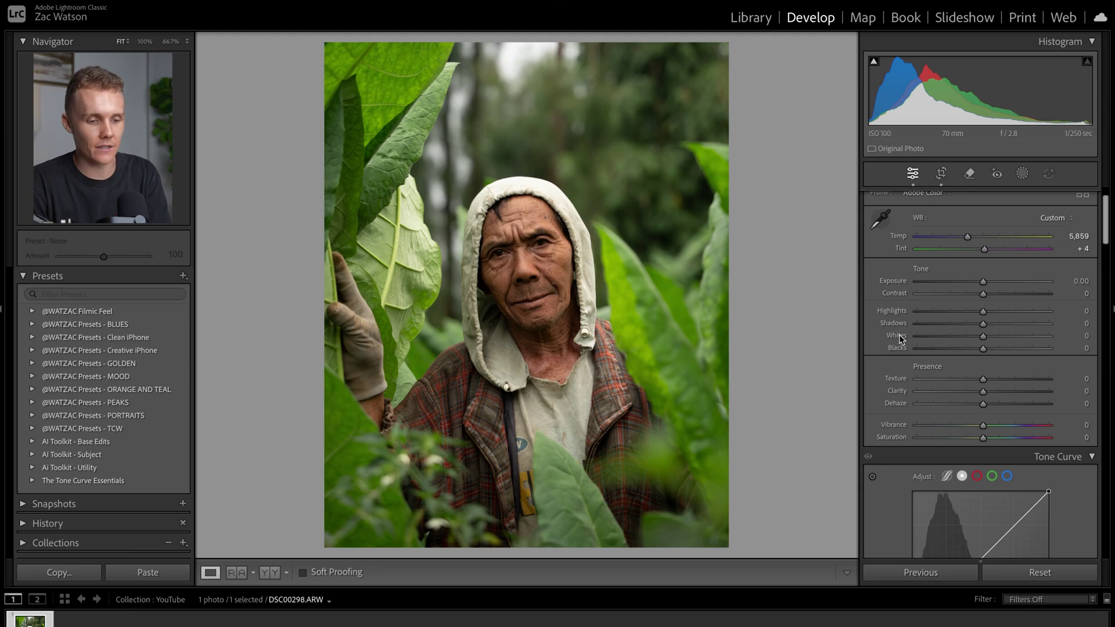
{"action": "left_click_drag", "start_coordinate": [984, 324], "coordinate": [998, 328]}
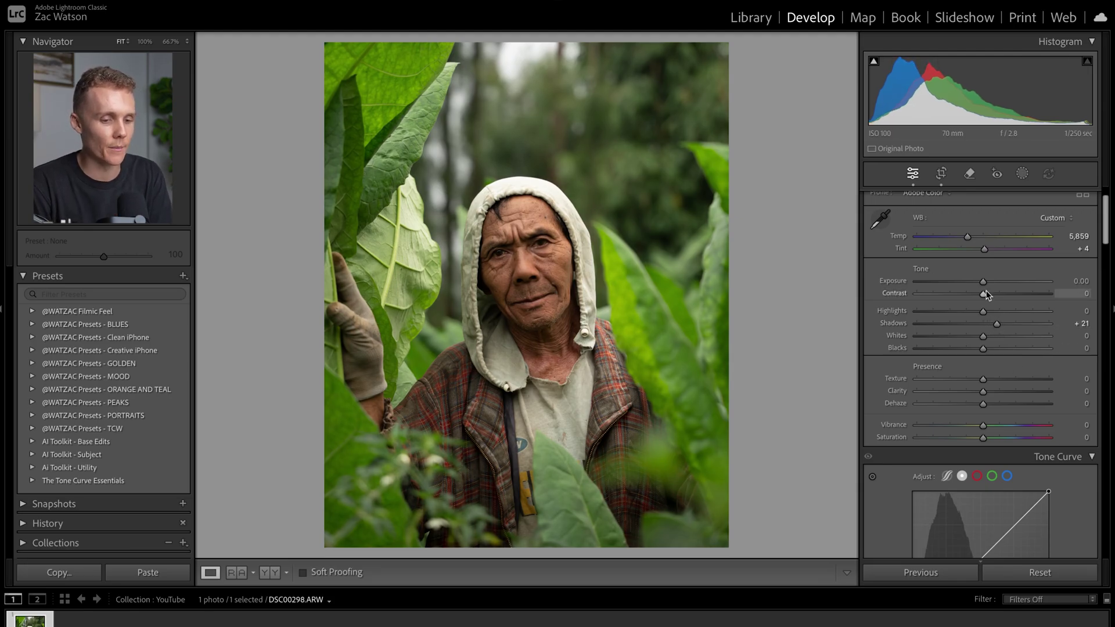
{"action": "left_click_drag", "start_coordinate": [983, 281], "coordinate": [985, 283]}
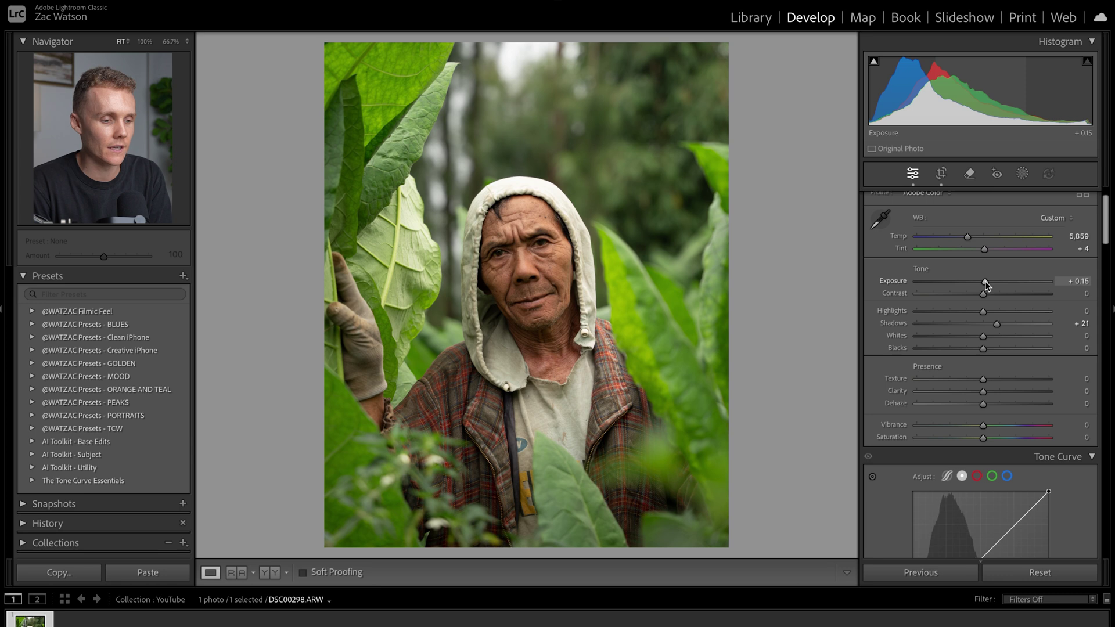
{"action": "left_click_drag", "start_coordinate": [981, 311], "coordinate": [967, 315]}
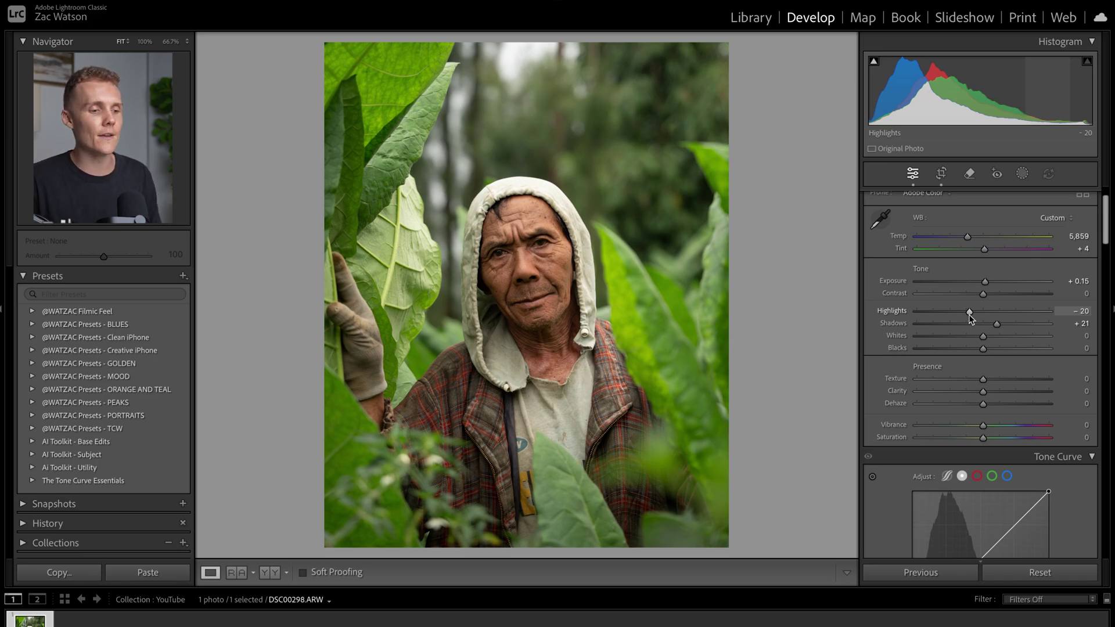
{"action": "left_click", "coordinate": [515, 186]}
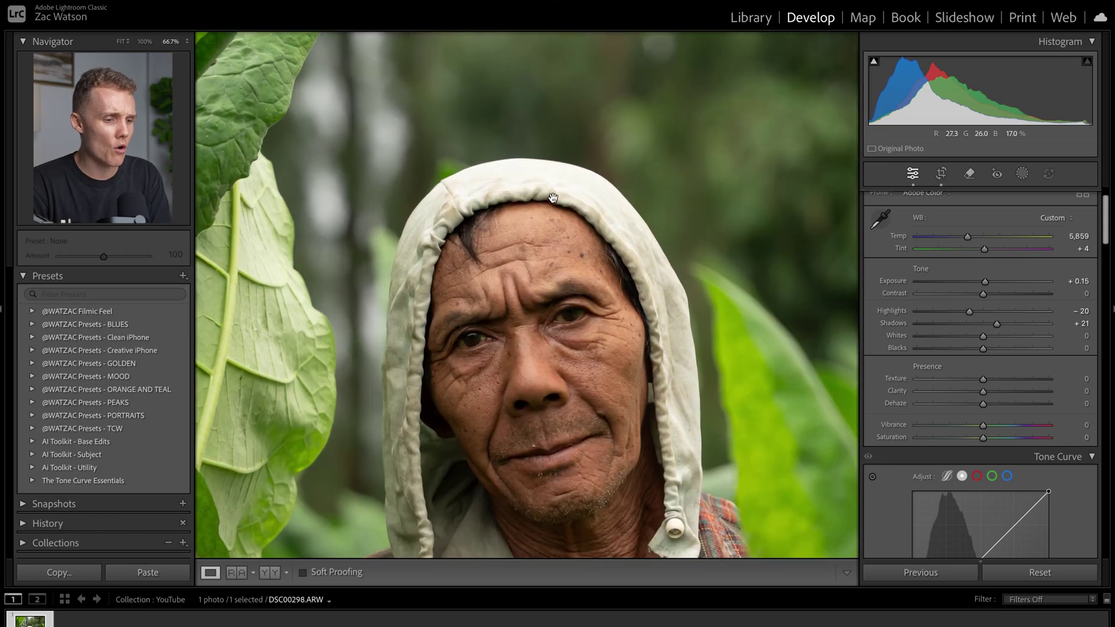
{"action": "left_click", "coordinate": [489, 197]}
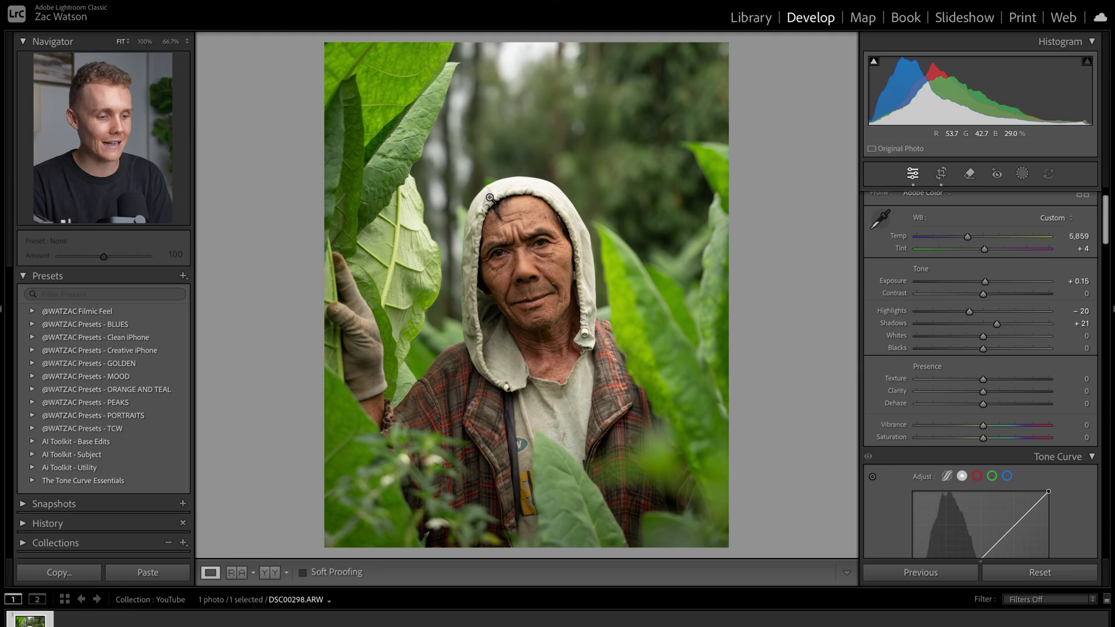
Create one people mask covering the man's facial skin and body skin.
{"action": "left_click", "coordinate": [1021, 174]}
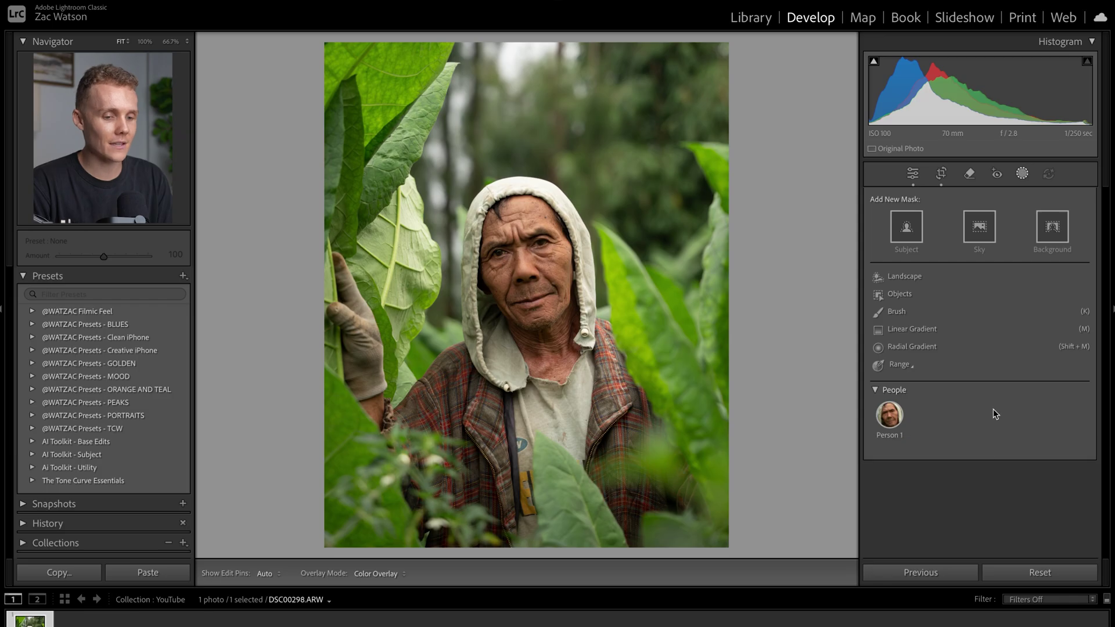
{"action": "left_click", "coordinate": [898, 420]}
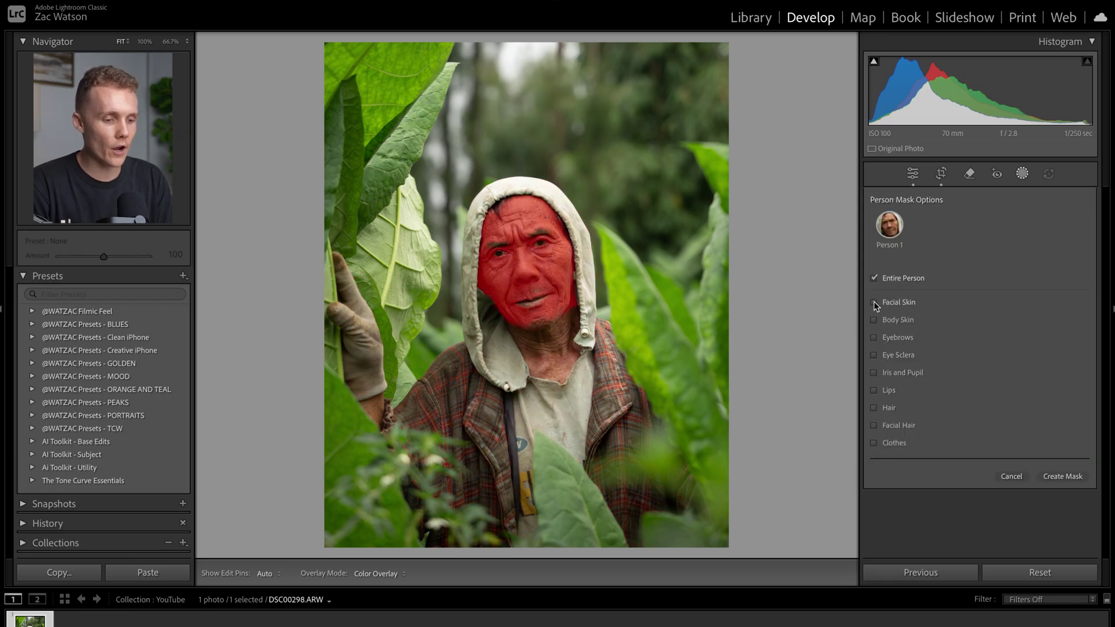
{"action": "left_click", "coordinate": [874, 303]}
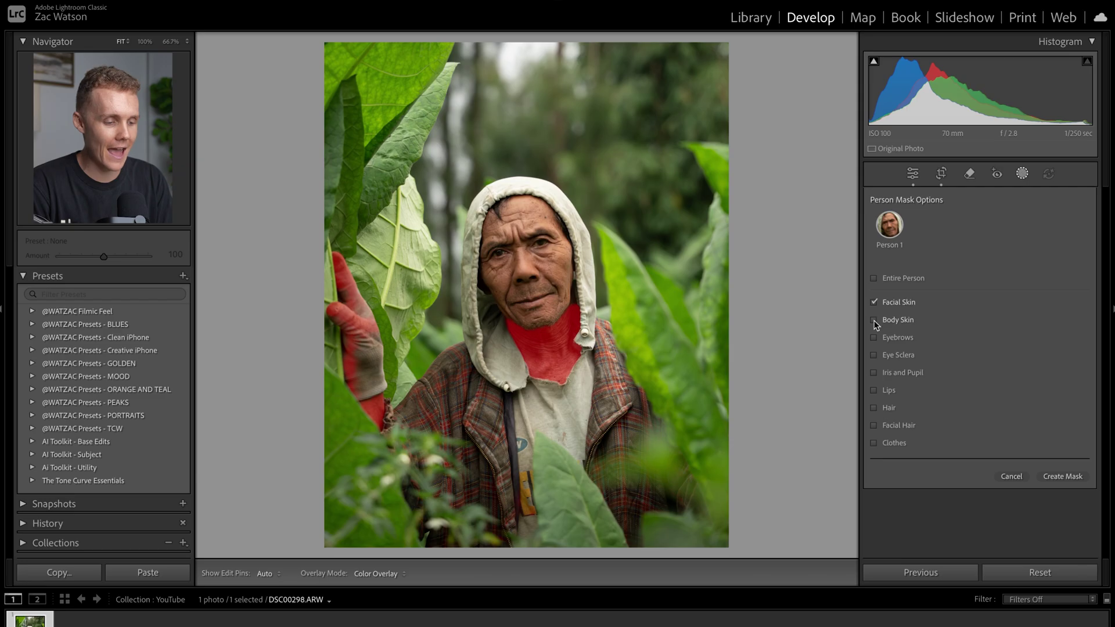
{"action": "left_click", "coordinate": [873, 320]}
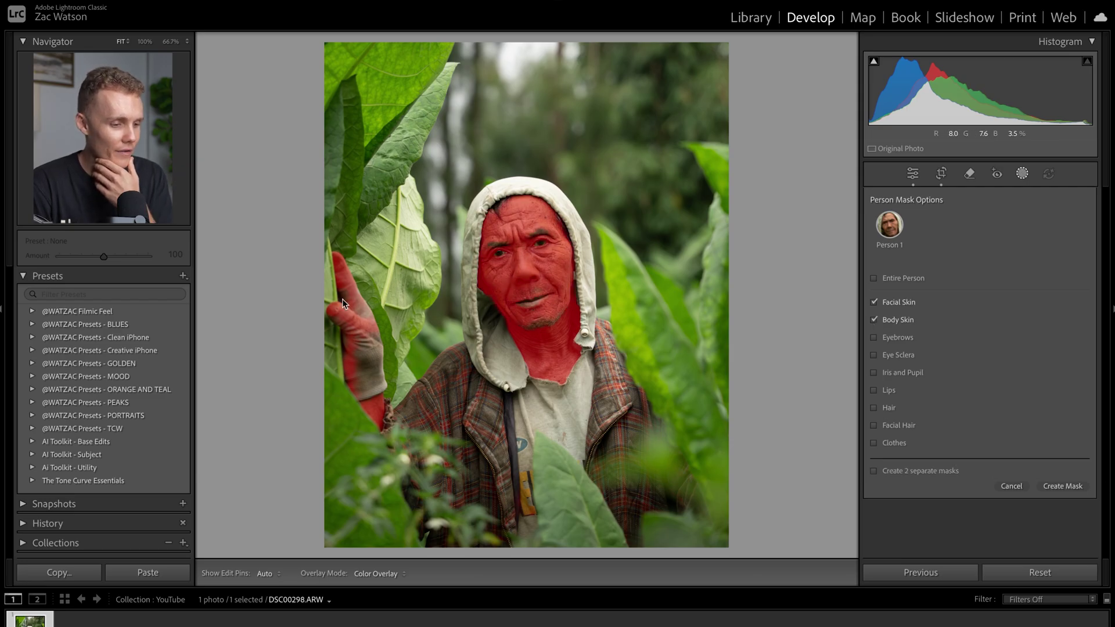
{"action": "left_click", "coordinate": [1061, 484]}
Subtract the gloved hand and wrist from the skin mask using a brush with Auto Mask turned off.
{"action": "left_click", "coordinate": [1013, 305]}
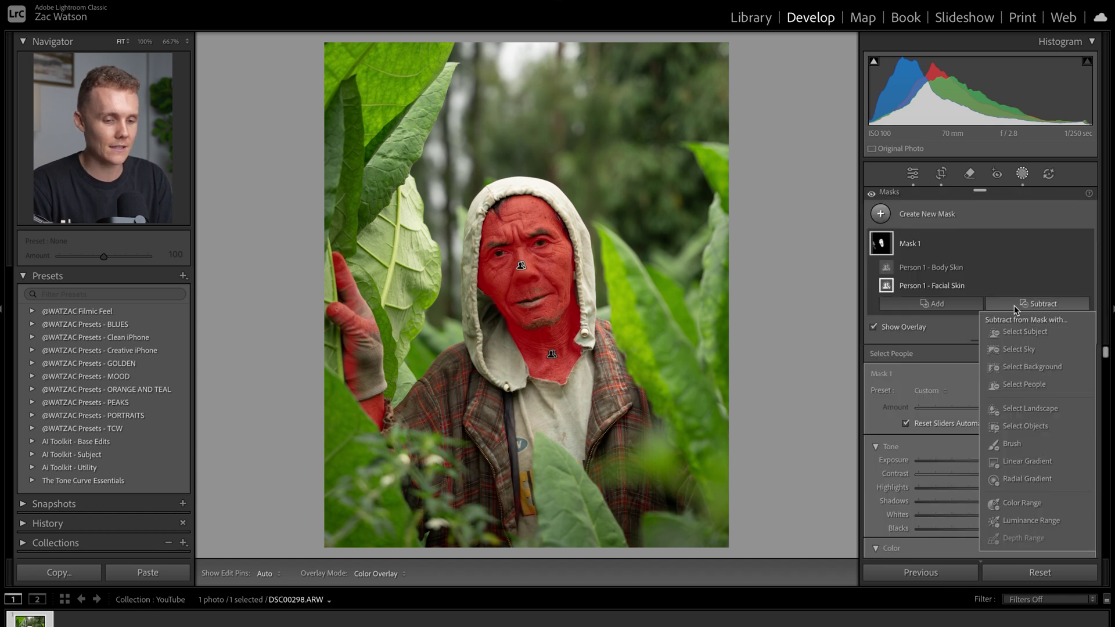
{"action": "left_click", "coordinate": [1010, 443]}
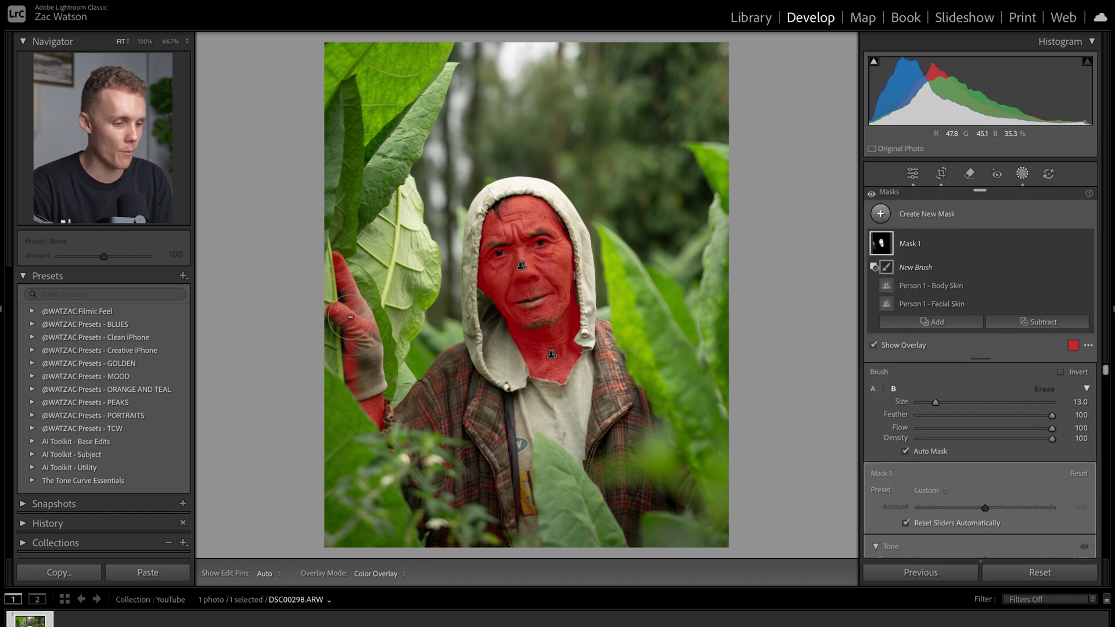
{"action": "left_click", "coordinate": [925, 455]}
{"action": "key", "text": "h"}
{"action": "mouse_move", "coordinate": [343, 301]}
{"action": "left_mouse_down"}
{"action": "mouse_move", "coordinate": [329, 261]}
{"action": "mouse_move", "coordinate": [335, 332]}
{"action": "mouse_move", "coordinate": [371, 348]}
{"action": "mouse_move", "coordinate": [363, 427]}
{"action": "mouse_move", "coordinate": [396, 400]}
{"action": "left_mouse_up"}
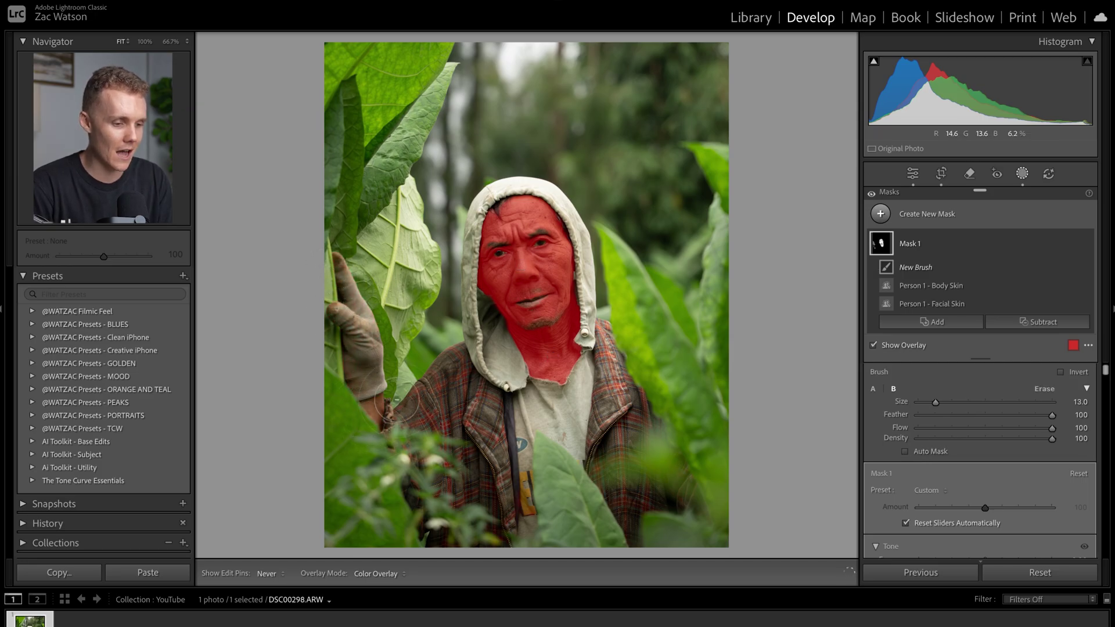
{"action": "key", "text": "h"}
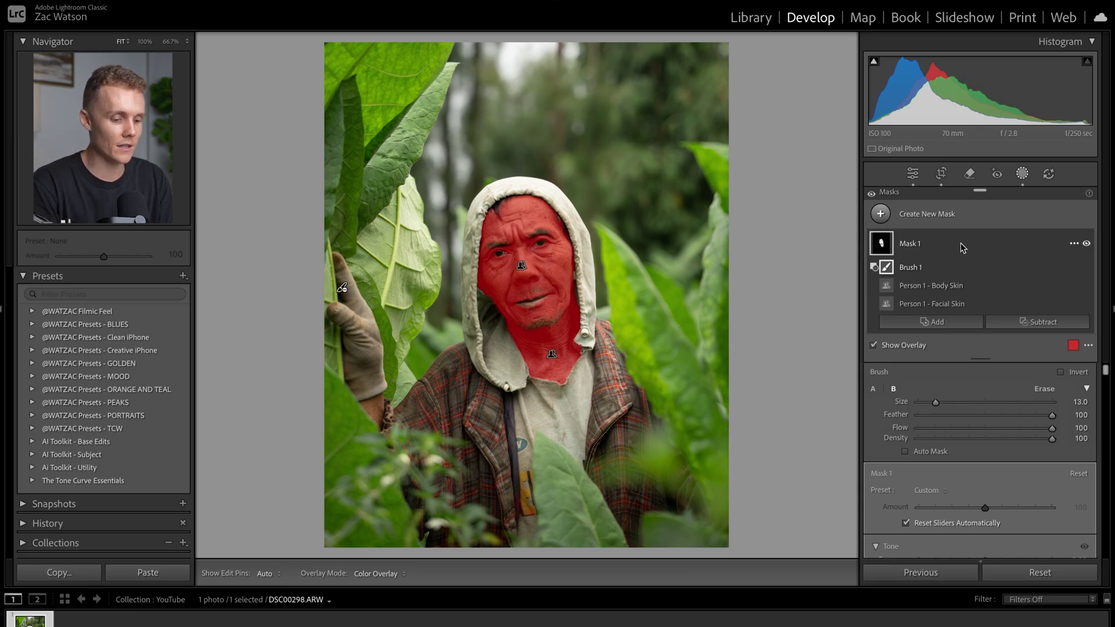
Hide the mask overlay and soften the masked skin with Texture -7 and Clarity -10.
{"action": "key", "text": "o"}
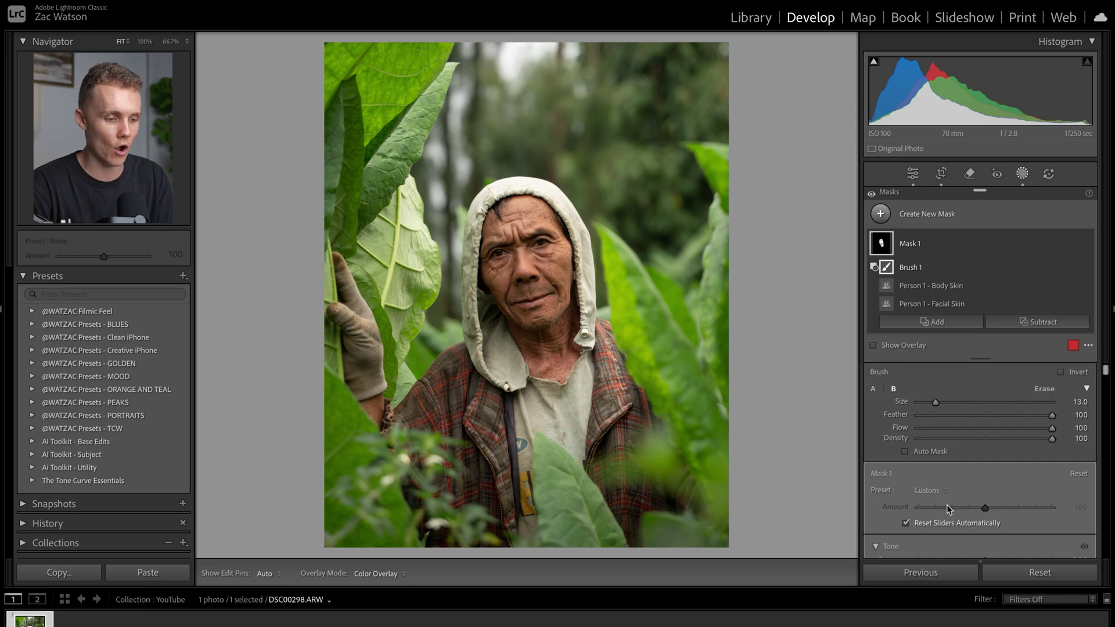
{"action": "scroll", "coordinate": [946, 503], "scroll_direction": "down", "scroll_amount": 10}
{"action": "scroll", "coordinate": [946, 504], "scroll_direction": "down", "scroll_amount": 5}
{"action": "left_click_drag", "start_coordinate": [984, 426], "coordinate": [978, 411]}
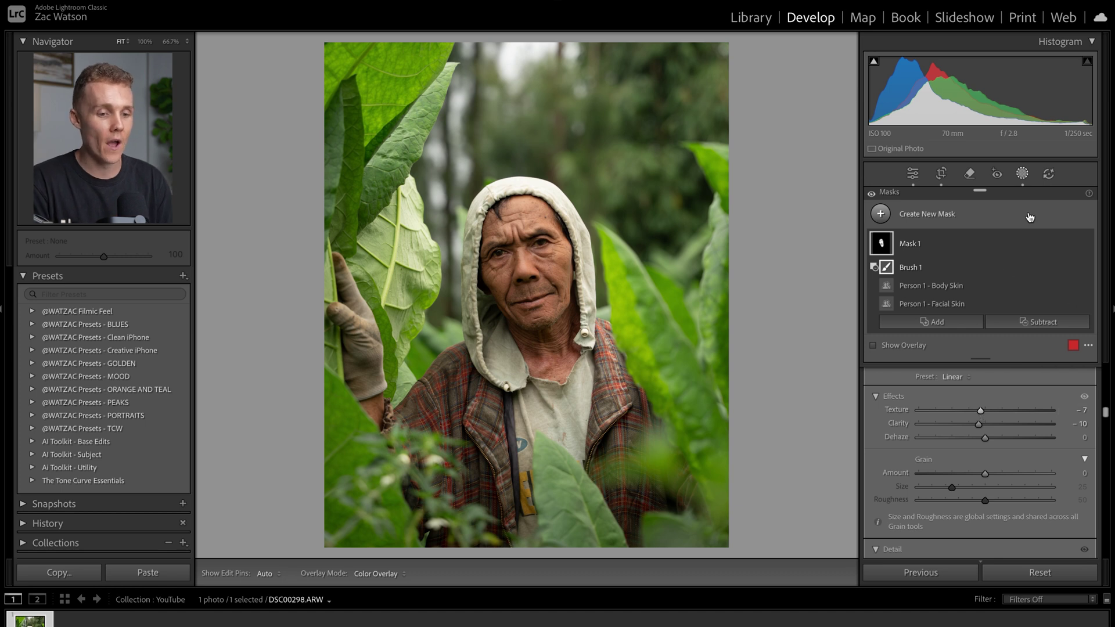
Add a new radial gradient mask as a large oval centred on the man's face.
{"action": "left_click", "coordinate": [878, 216]}
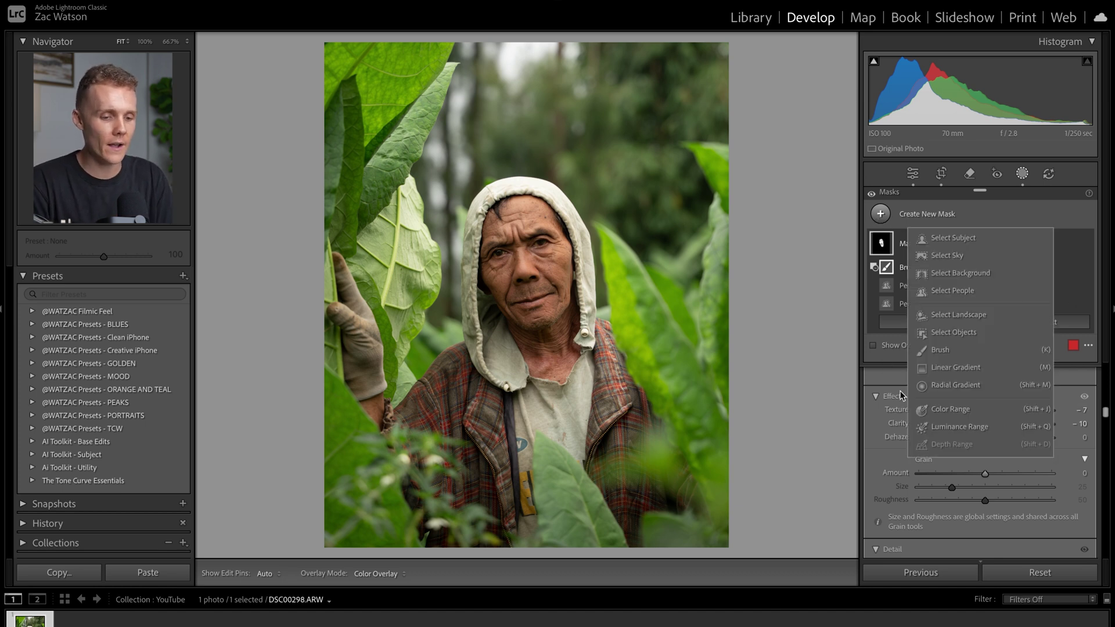
{"action": "left_click", "coordinate": [880, 242]}
{"action": "left_click", "coordinate": [880, 214]}
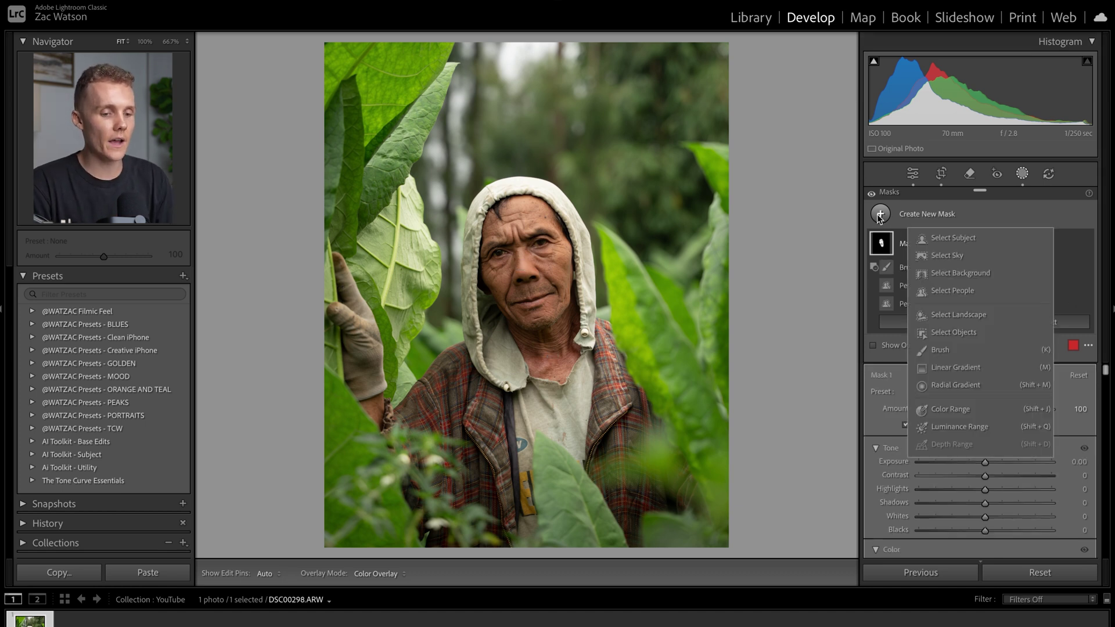
{"action": "left_click", "coordinate": [938, 382]}
{"action": "left_click_drag", "start_coordinate": [458, 206], "coordinate": [718, 540]}
{"action": "left_click_drag", "start_coordinate": [499, 244], "coordinate": [553, 312]}
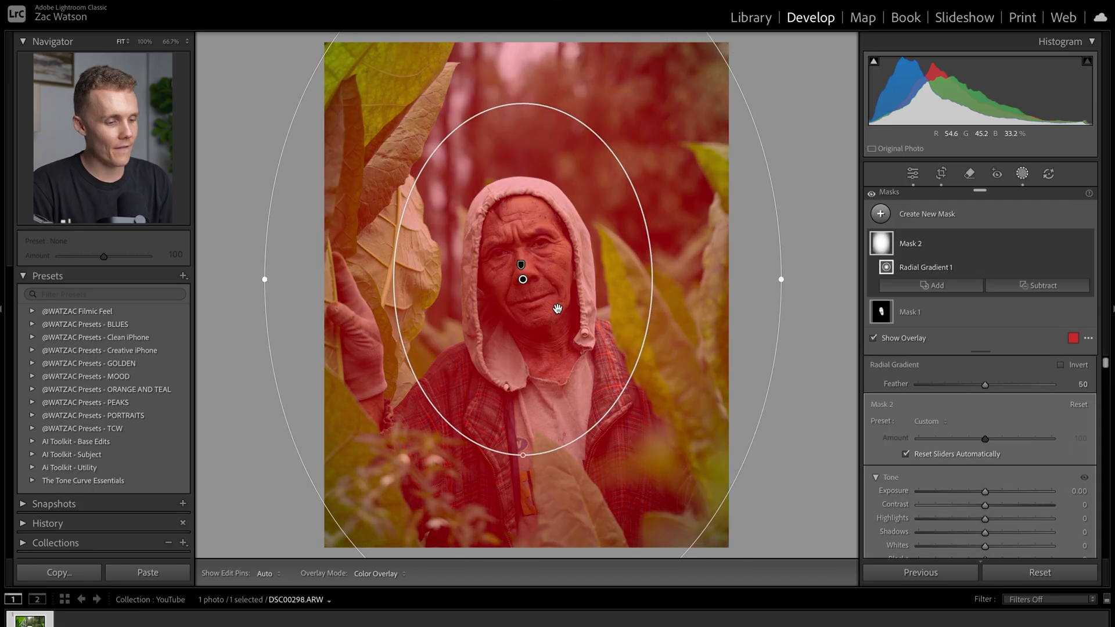
Reshape the radial gradient's height and reposition it so the oval is centred around the man's lower face and upper body.
{"action": "key", "text": "ctrl+minus"}
{"action": "key", "text": "ctrl+minus"}
{"action": "key", "text": "ctrl+minus"}
{"action": "key", "text": "ctrl+minus"}
{"action": "key", "text": "ctrl+minus"}
{"action": "key", "text": "ctrl+equal"}
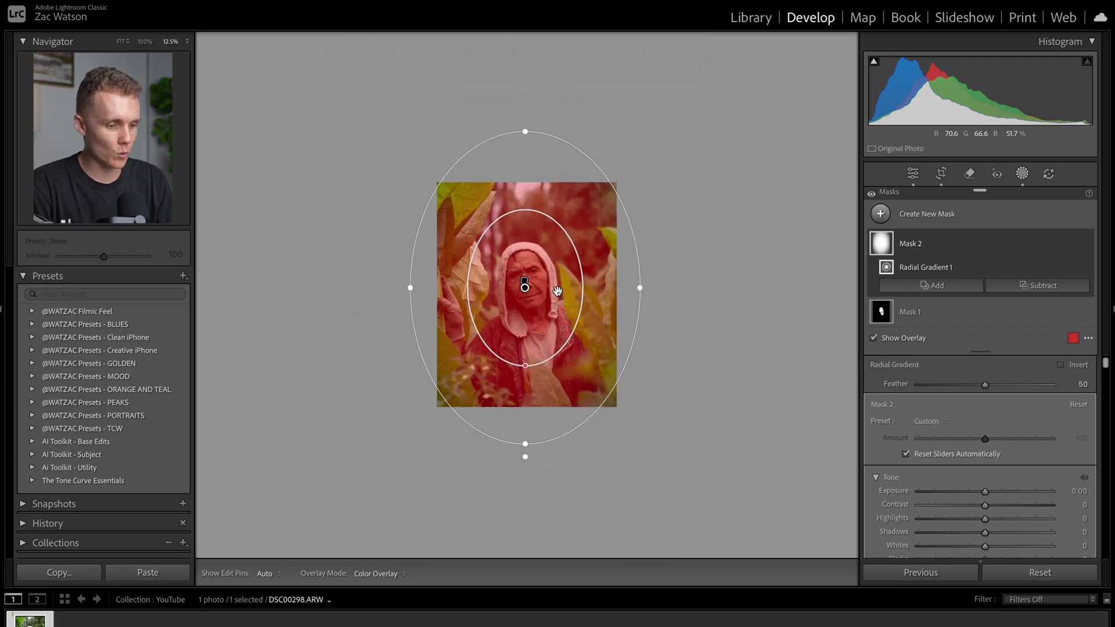
{"action": "left_click_drag", "start_coordinate": [525, 130], "coordinate": [527, 157]}
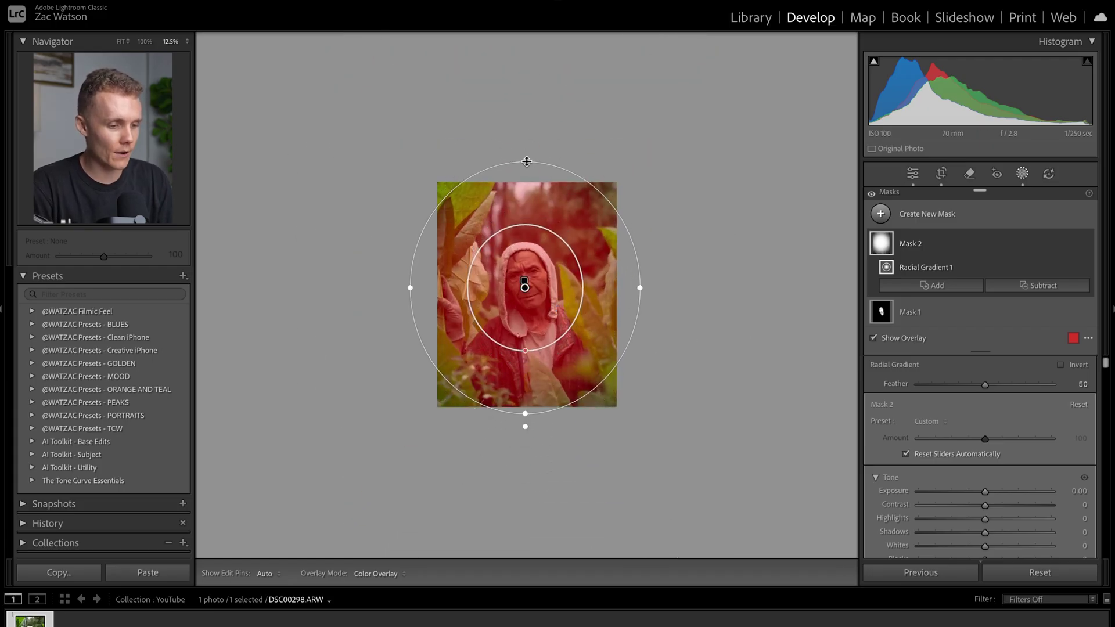
{"action": "left_click_drag", "start_coordinate": [522, 244], "coordinate": [528, 254]}
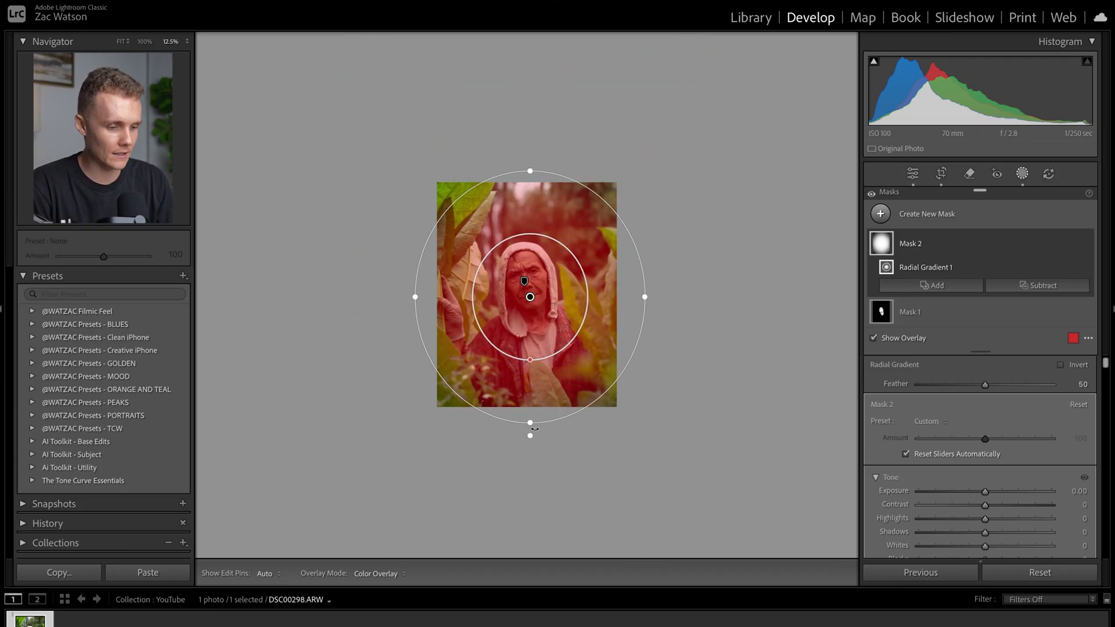
{"action": "left_click_drag", "start_coordinate": [530, 422], "coordinate": [529, 441]}
{"action": "left_click_drag", "start_coordinate": [534, 337], "coordinate": [557, 326]}
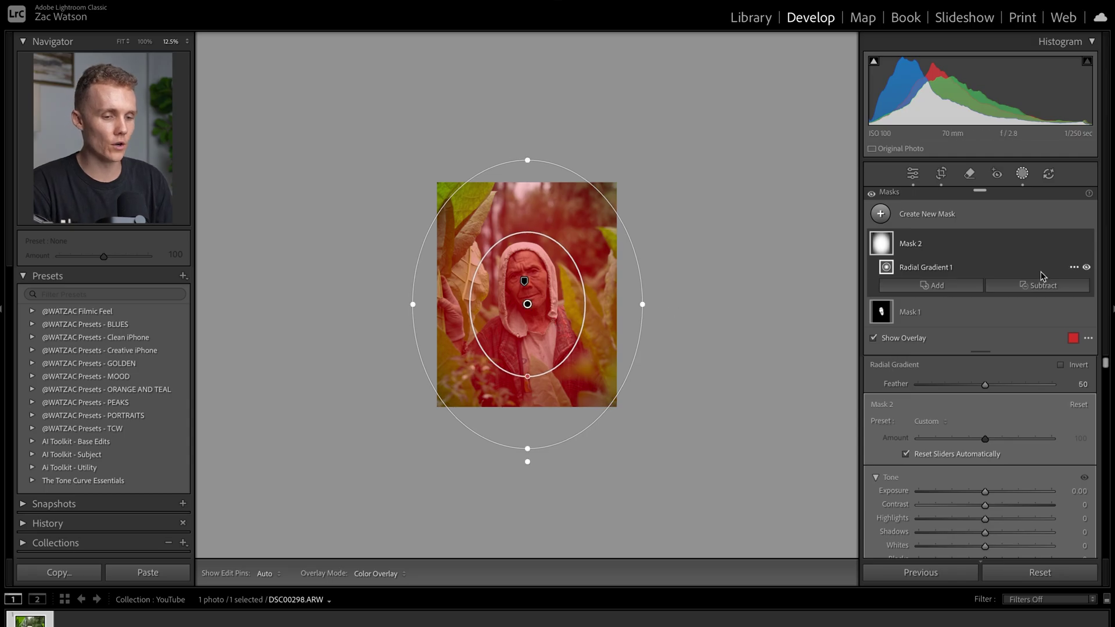
Invert the radial gradient and darken the area around the man with Exposure -1.17, hiding the mask overlay.
{"action": "left_click", "coordinate": [1061, 365]}
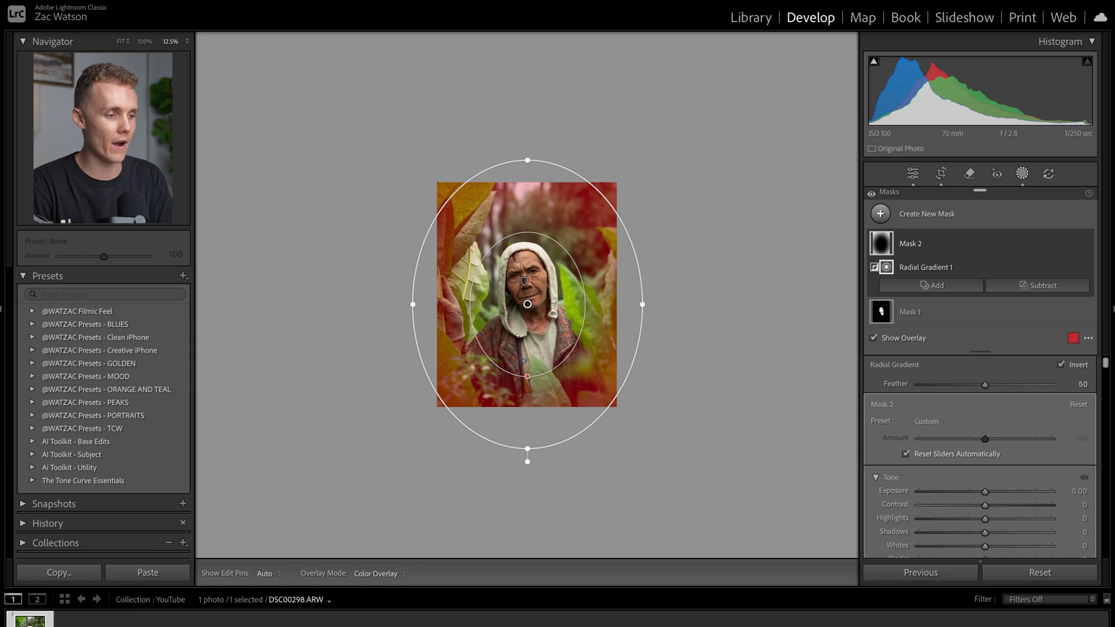
{"action": "left_click", "coordinate": [121, 43]}
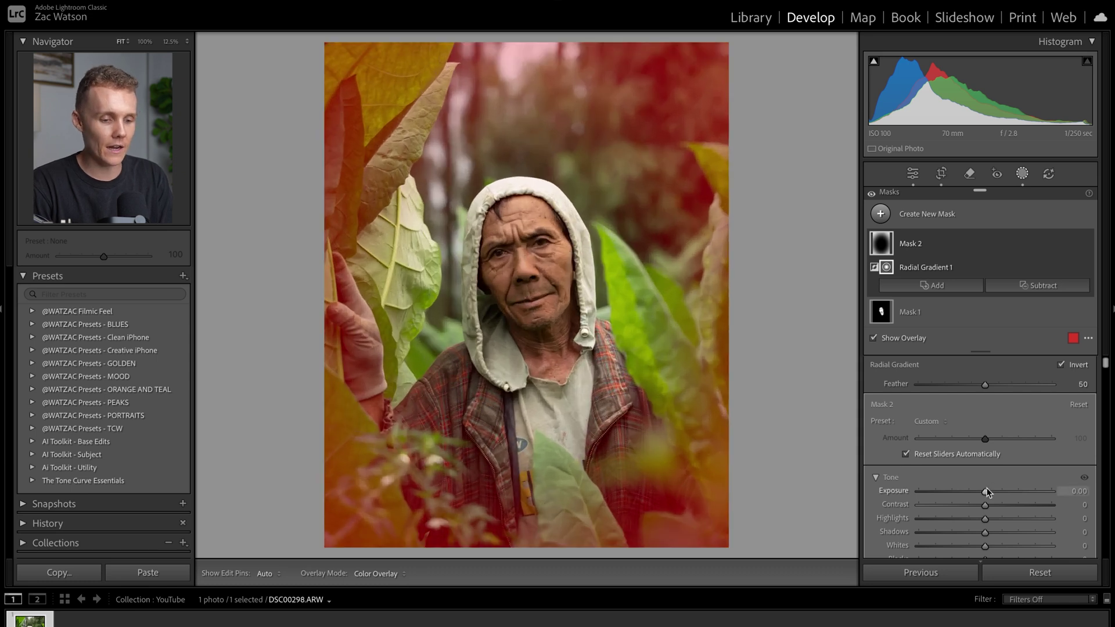
{"action": "key", "text": "o"}
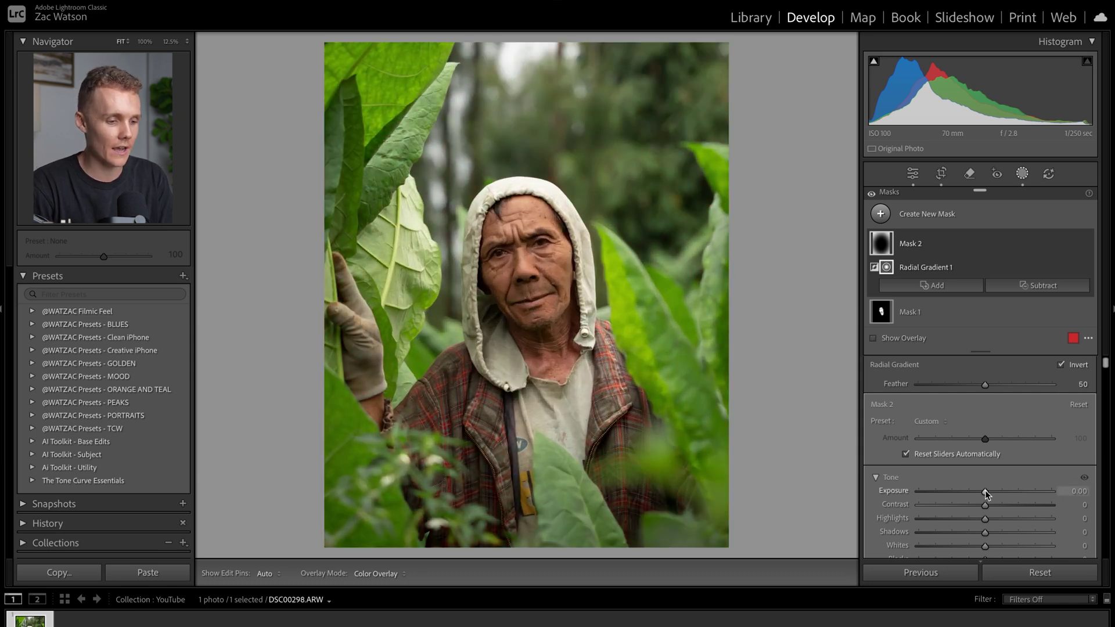
{"action": "left_click_drag", "start_coordinate": [984, 490], "coordinate": [966, 493]}
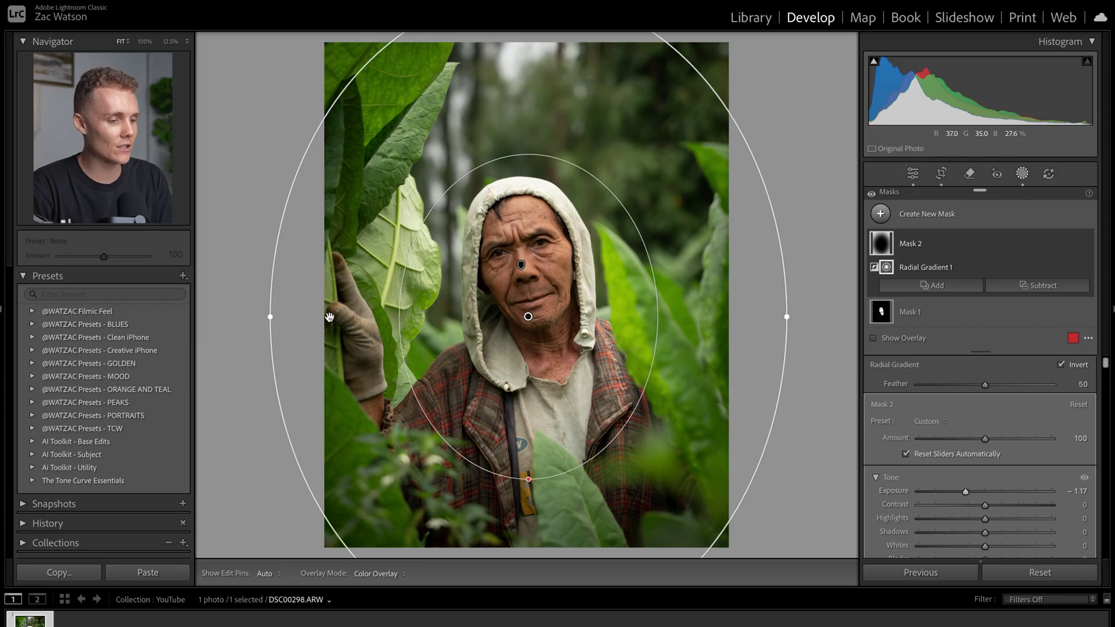
Move the radial gradient up to the man's mouth, narrow its width to about the photo's edges, and compare the edit with the original.
{"action": "left_click_drag", "start_coordinate": [481, 360], "coordinate": [486, 340]}
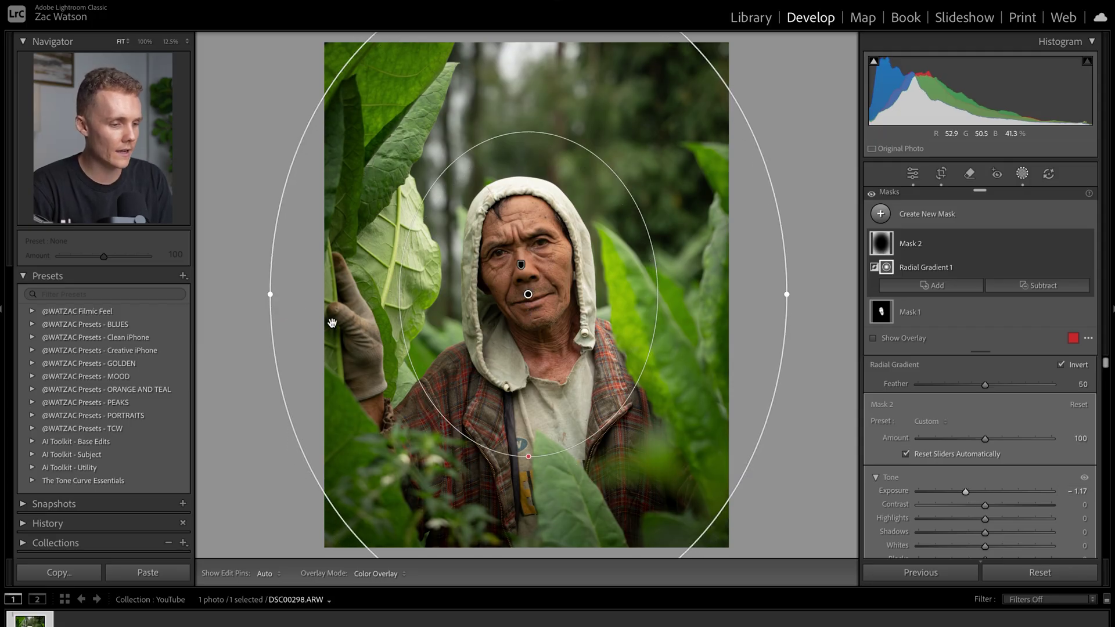
{"action": "left_click_drag", "start_coordinate": [270, 294], "coordinate": [322, 295]}
{"action": "key", "text": "o"}
{"action": "left_click_drag", "start_coordinate": [739, 291], "coordinate": [734, 294]}
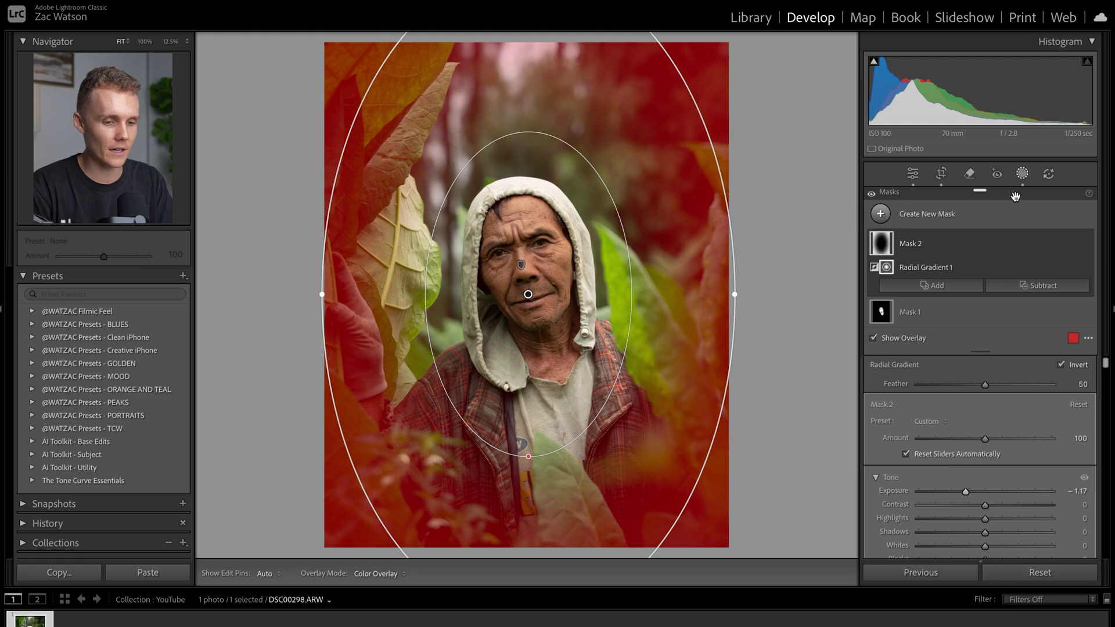
{"action": "left_click", "coordinate": [983, 209]}
{"action": "key", "text": "backslash"}
{"action": "key", "text": "backslash"}
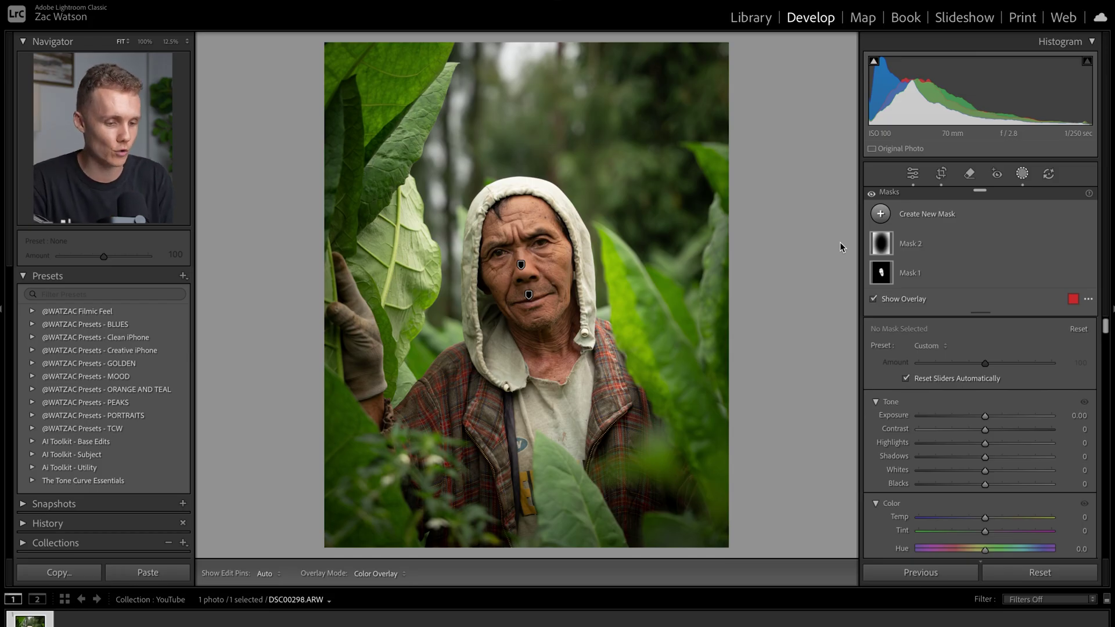
Create a people mask of the man's Eye Sclera and Iris and Pupil, and hide the mask overlay.
{"action": "left_click", "coordinate": [880, 214]}
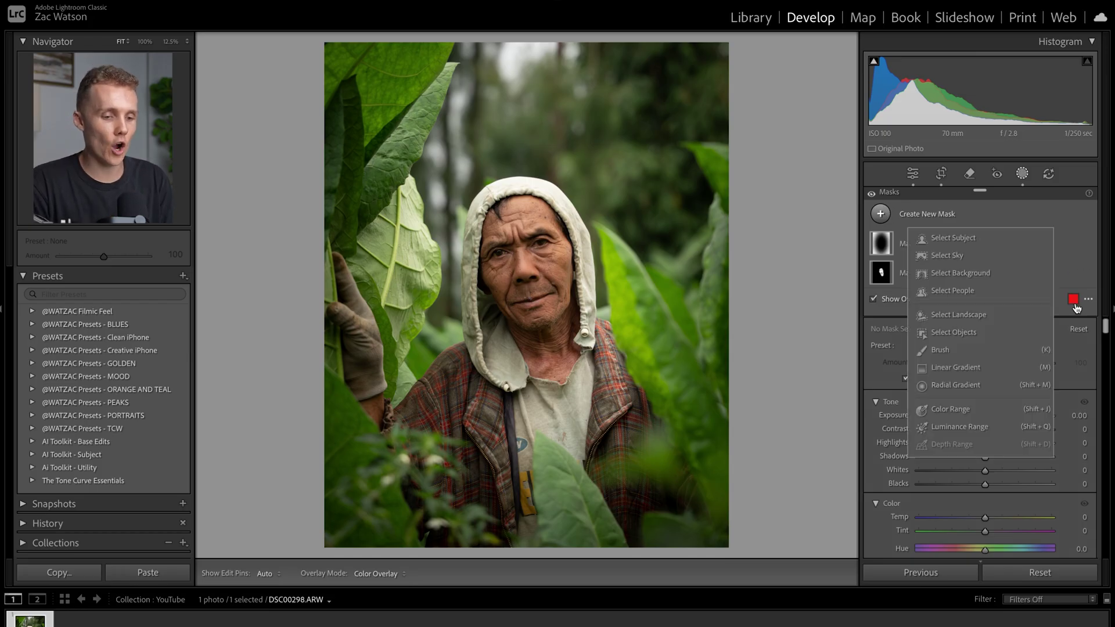
{"action": "left_click", "coordinate": [962, 290]}
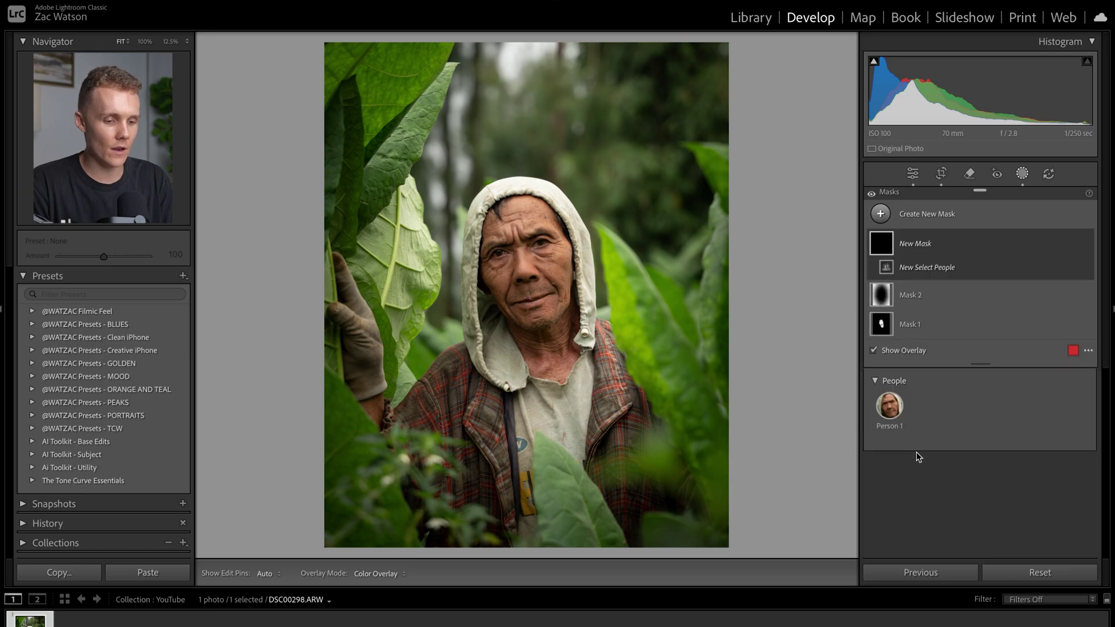
{"action": "left_click", "coordinate": [889, 405]}
{"action": "scroll", "coordinate": [967, 460], "scroll_direction": "down", "scroll_amount": 3}
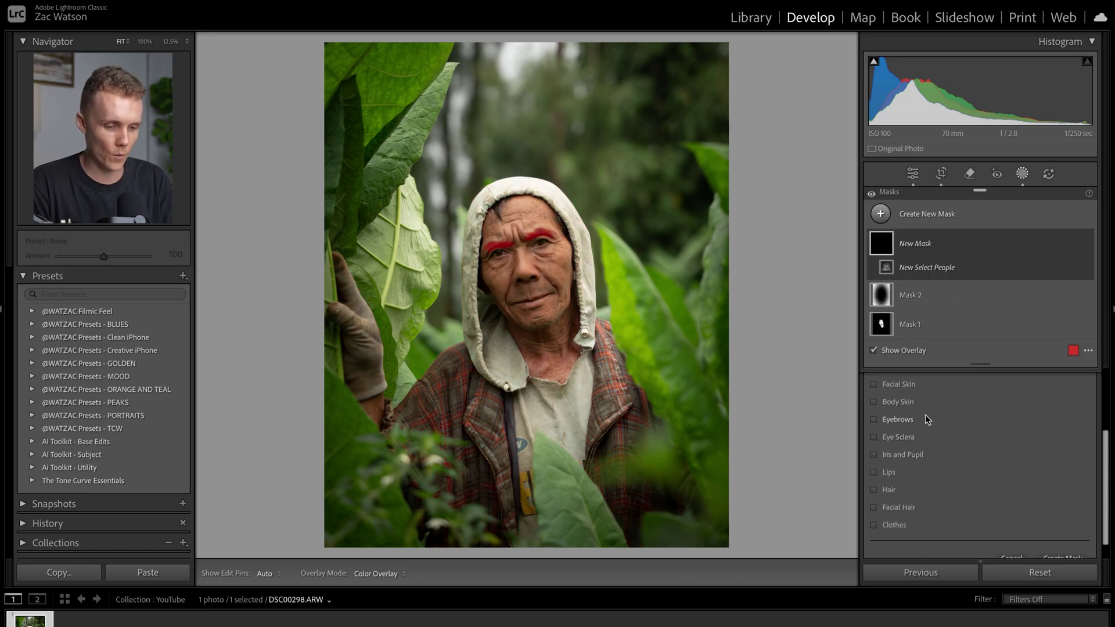
{"action": "scroll", "coordinate": [901, 391], "scroll_direction": "up", "scroll_amount": 1}
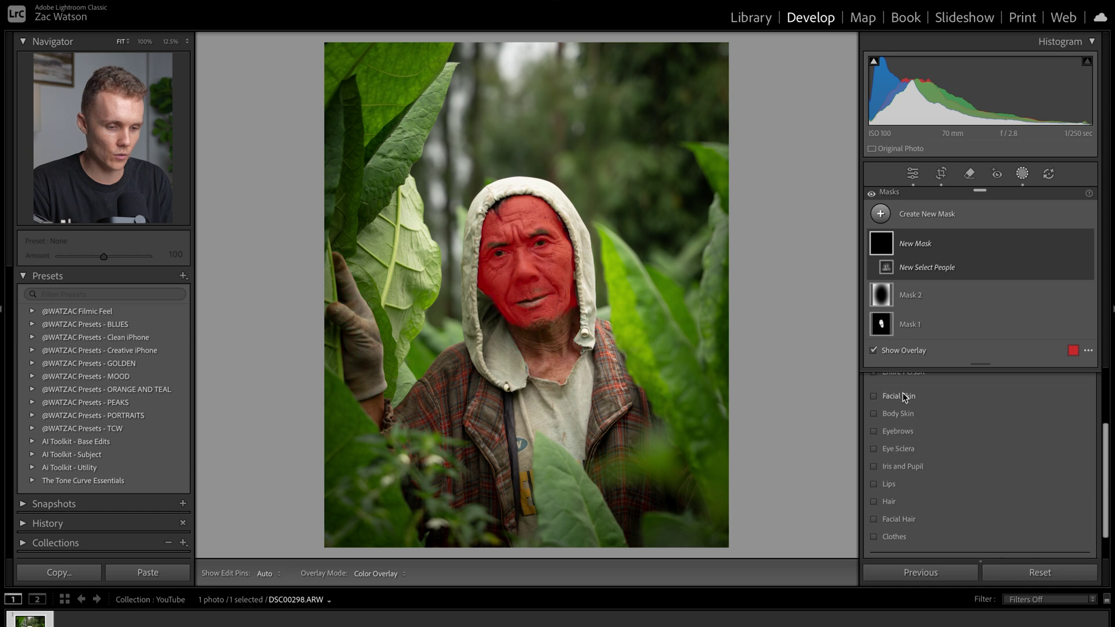
{"action": "left_click", "coordinate": [879, 458]}
{"action": "scroll", "coordinate": [976, 481], "scroll_direction": "down", "scroll_amount": 2}
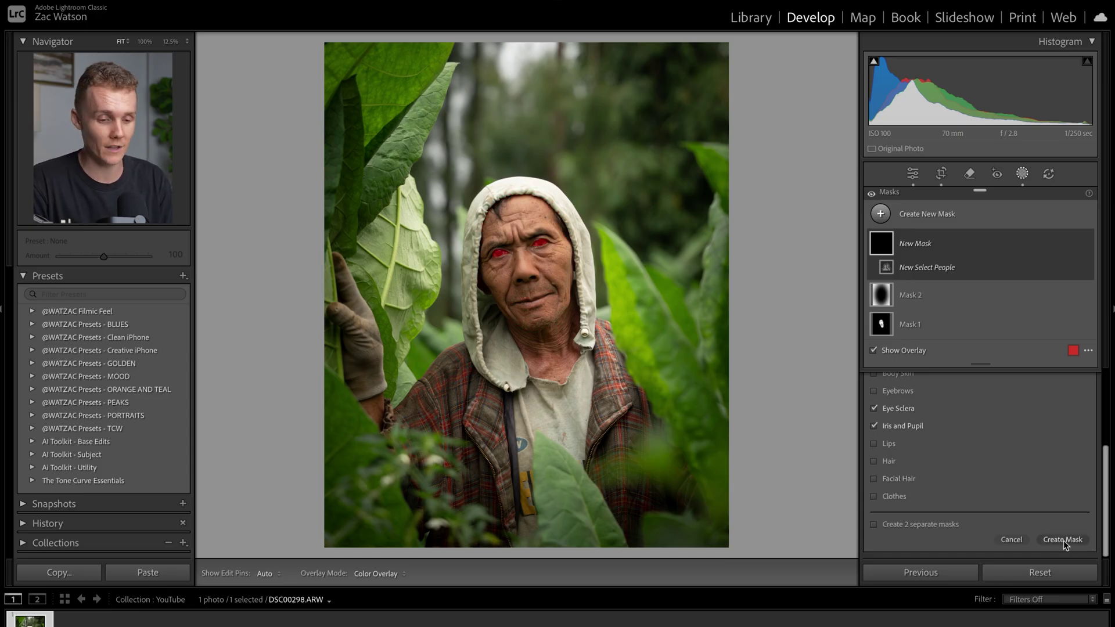
{"action": "left_click", "coordinate": [1064, 539]}
{"action": "scroll", "coordinate": [1036, 470], "scroll_direction": "up", "scroll_amount": 5}
{"action": "key", "text": "o"}
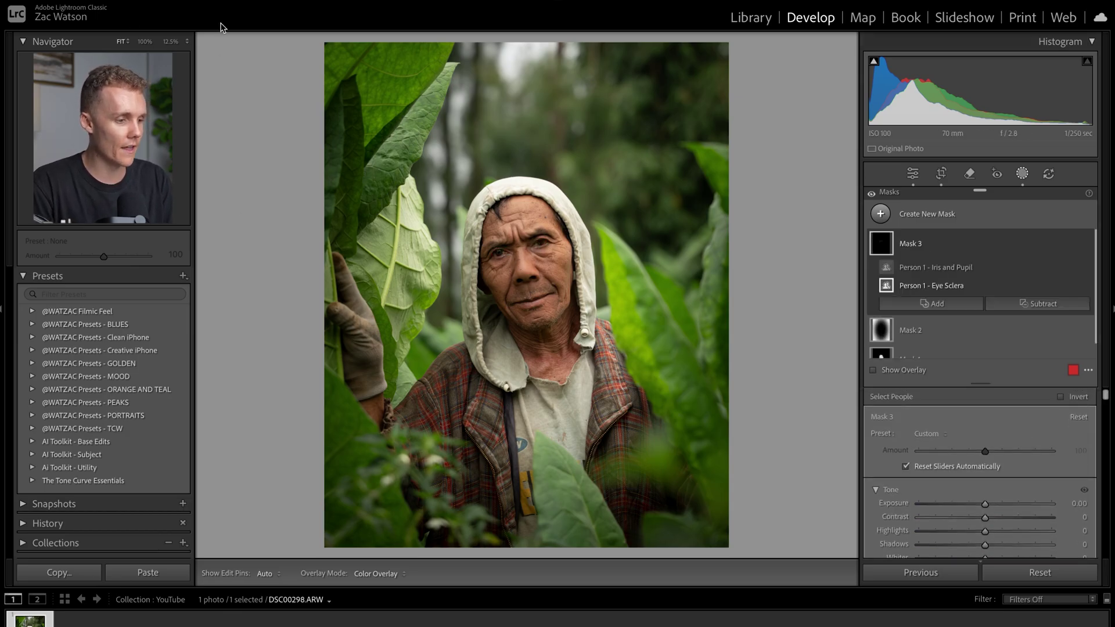
Brighten the eye mask with Exposure 0.36, lower its Saturation to -18, and compare the close-up with the original.
{"action": "key", "text": "z"}
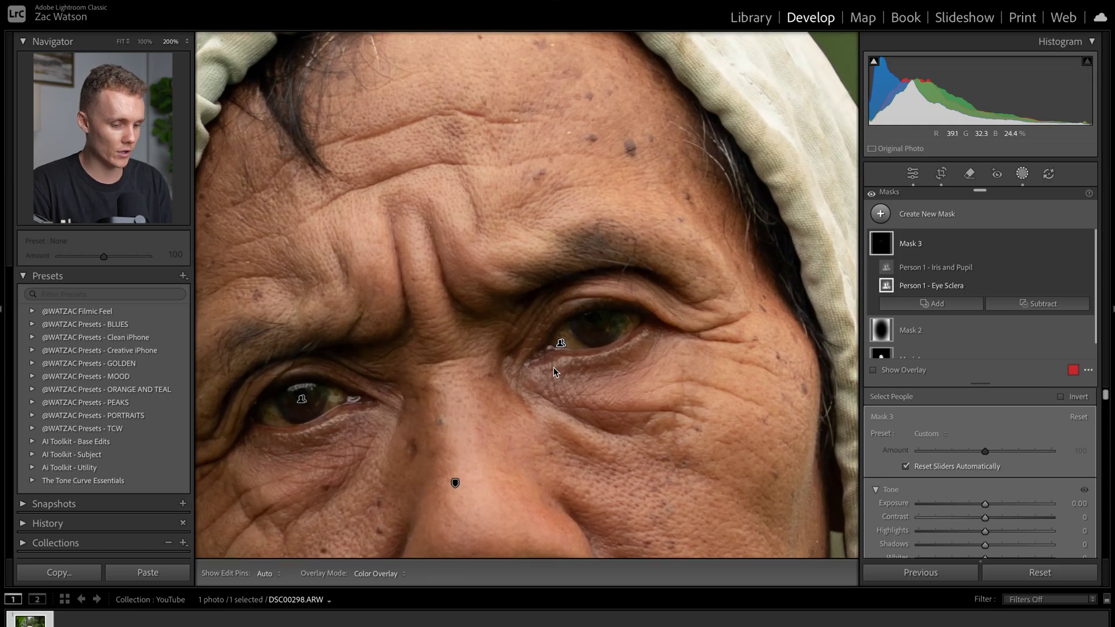
{"action": "left_click_drag", "start_coordinate": [527, 393], "coordinate": [607, 225]}
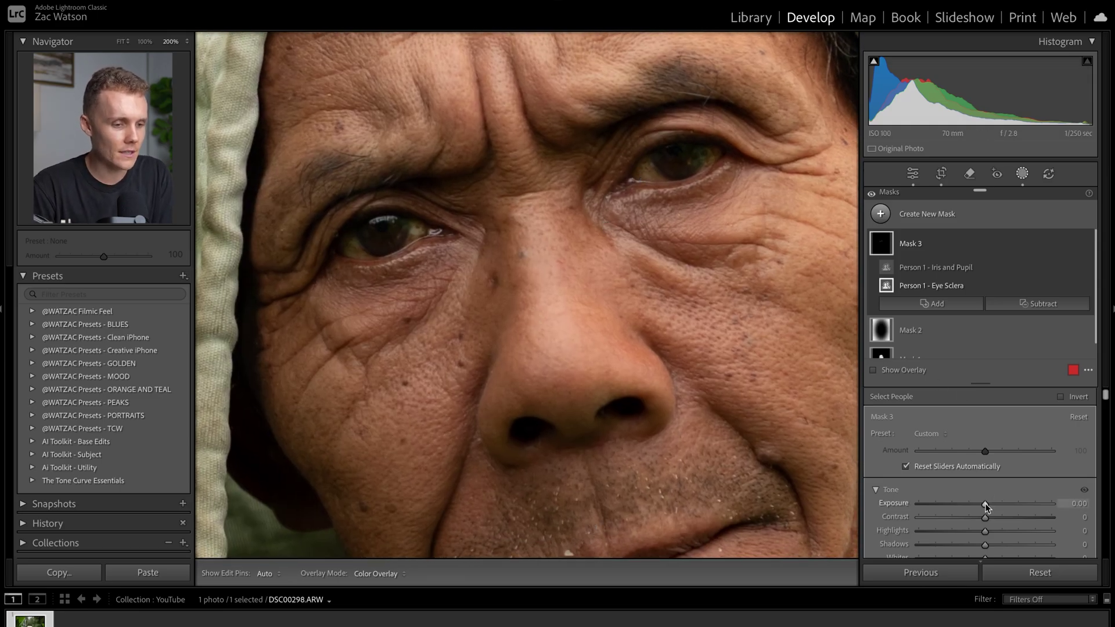
{"action": "left_click_drag", "start_coordinate": [987, 503], "coordinate": [991, 505]}
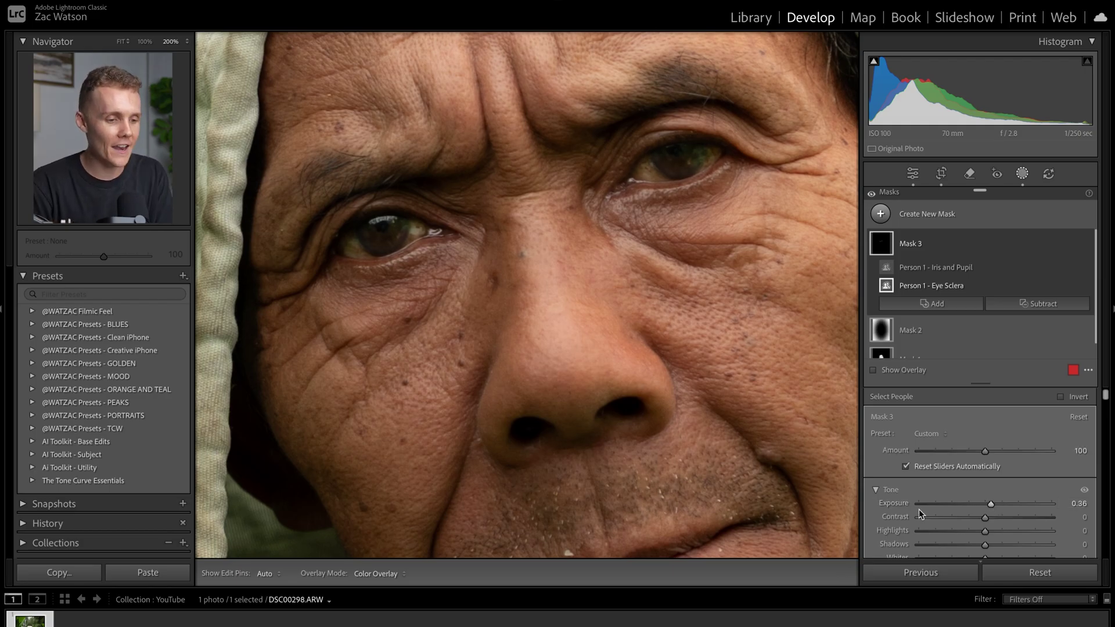
{"action": "scroll", "coordinate": [975, 490], "scroll_direction": "down", "scroll_amount": 5}
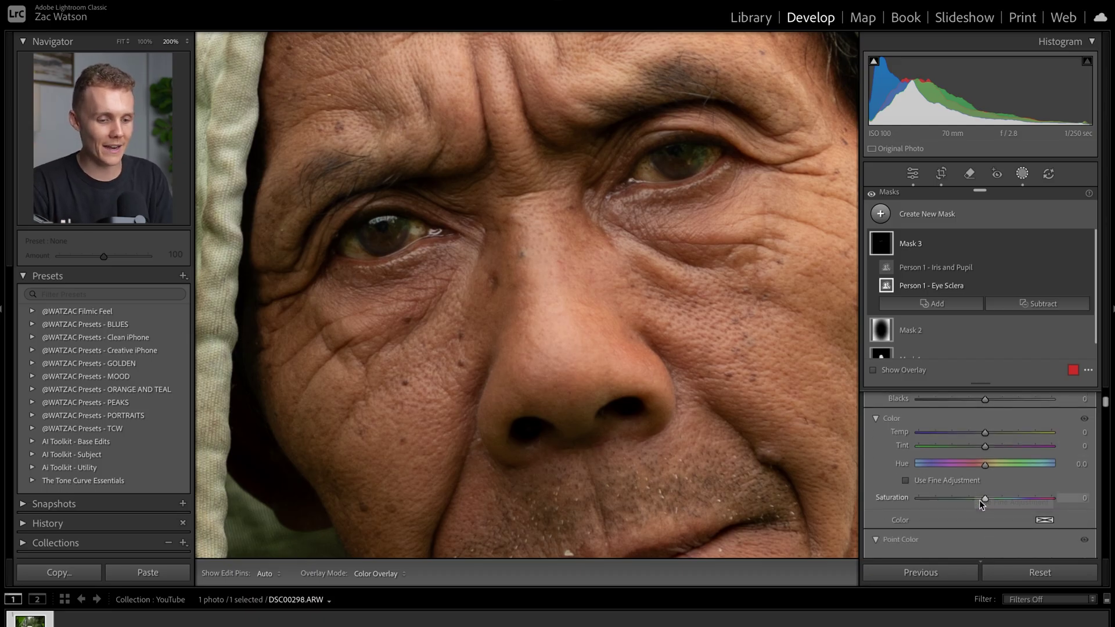
{"action": "left_click_drag", "start_coordinate": [984, 497], "coordinate": [970, 497]}
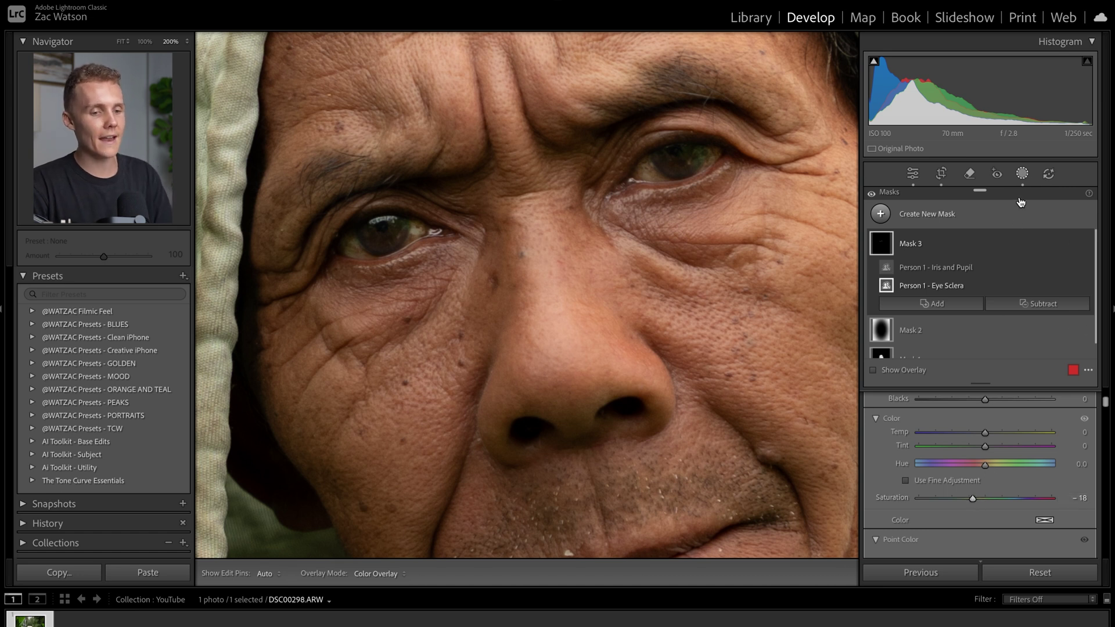
{"action": "left_click", "coordinate": [1023, 173]}
{"action": "key", "text": "backslash"}
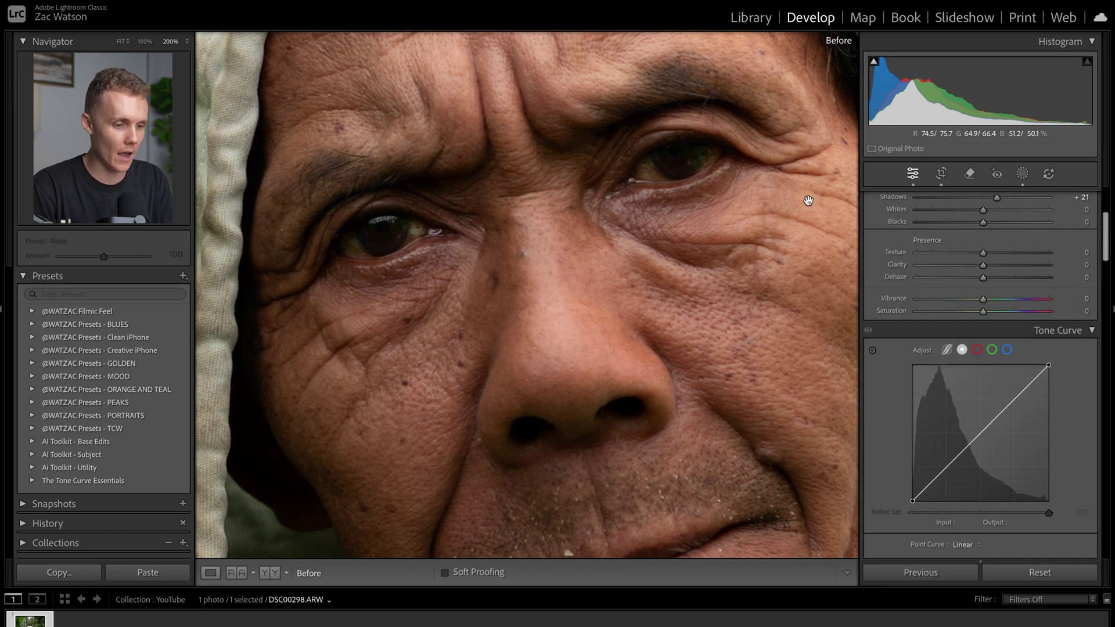
{"action": "key", "text": "backslash"}
{"action": "left_click", "coordinate": [720, 192]}
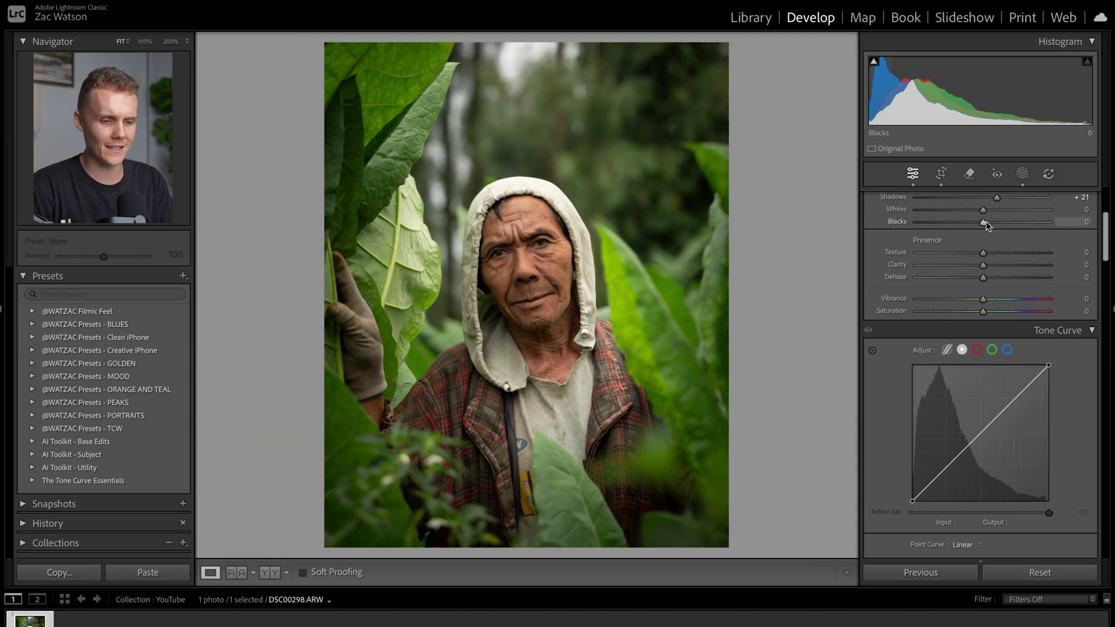
Reduce the eye mask's Exposure to 0.12 and leave masking.
{"action": "left_click", "coordinate": [1022, 173]}
{"action": "left_click", "coordinate": [929, 243]}
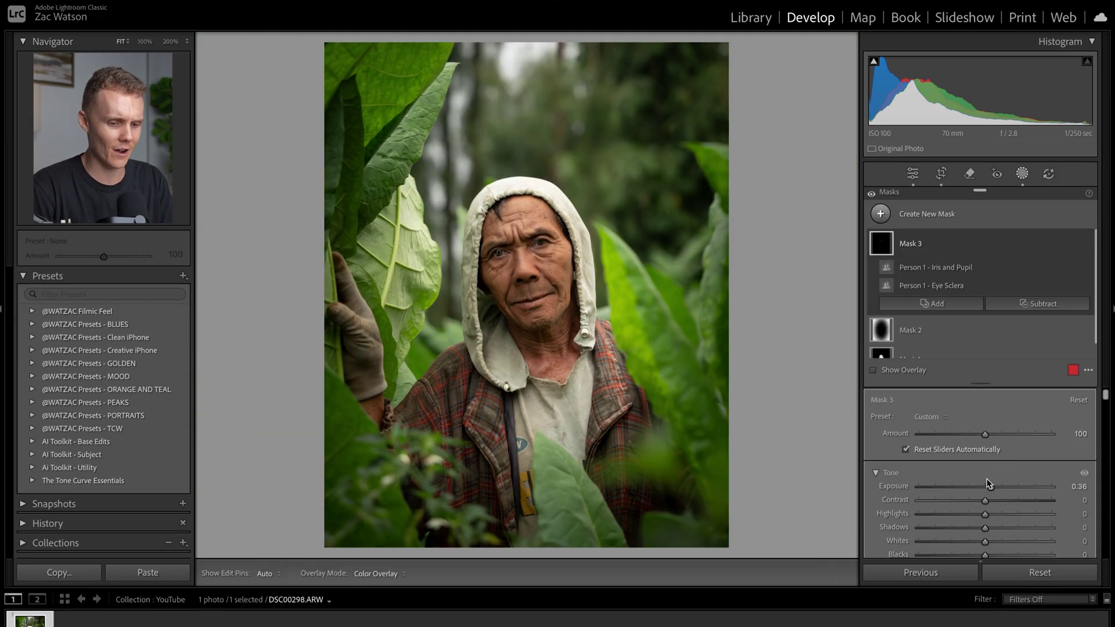
{"action": "left_click_drag", "start_coordinate": [989, 485], "coordinate": [987, 494]}
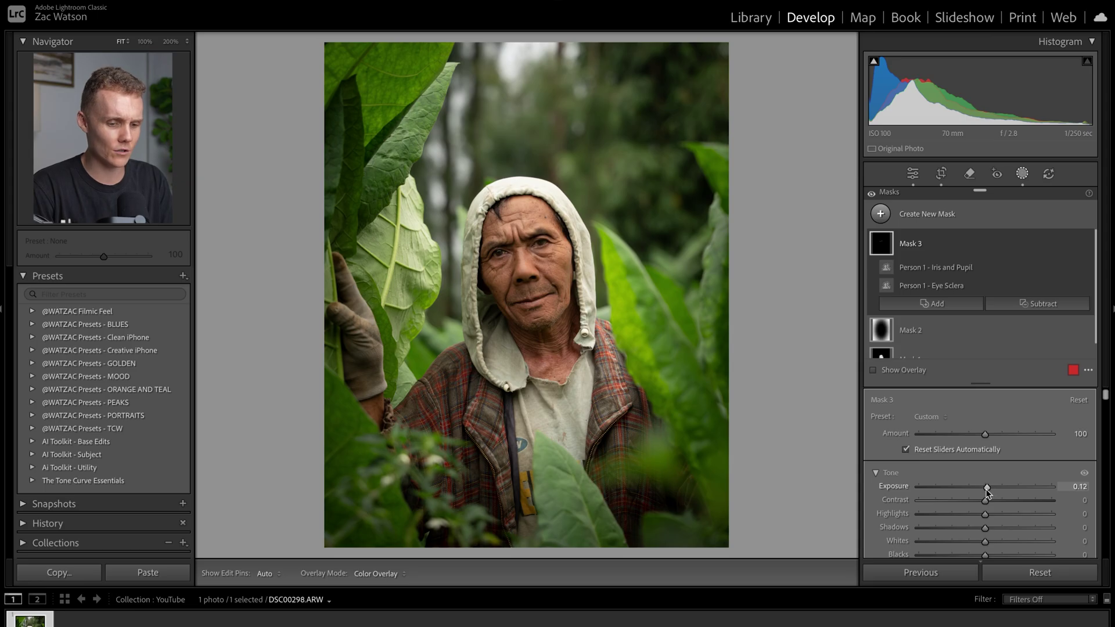
{"action": "left_click", "coordinate": [1023, 176]}
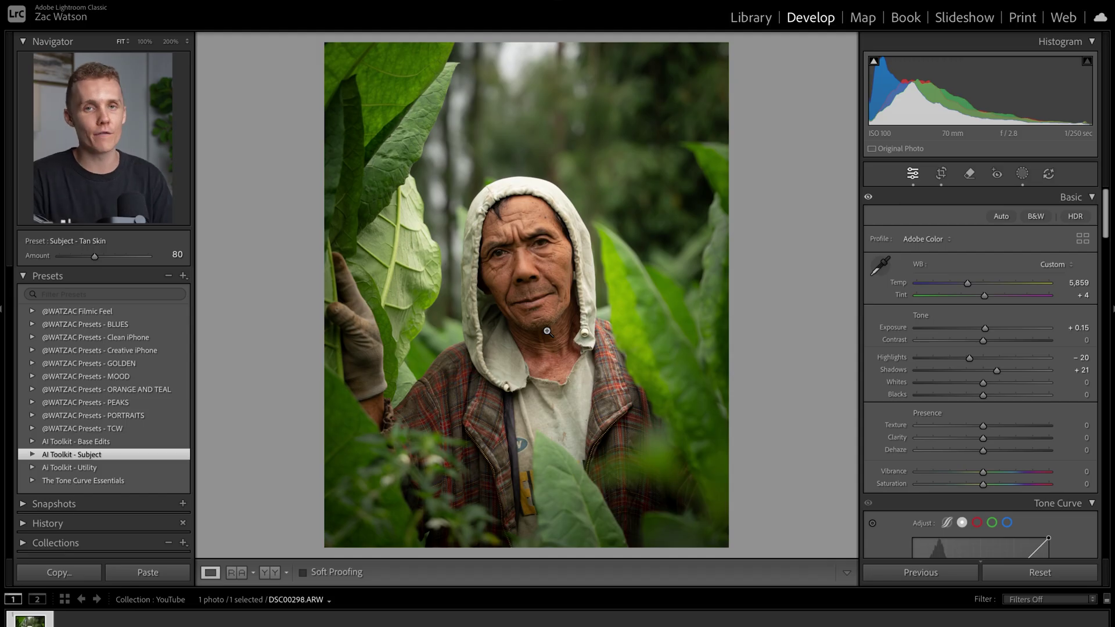
In the Color Mixer, set Hue to Yellow +13 and Green +11, and Saturation to Yellow -14 and Green -20.
{"action": "scroll", "coordinate": [871, 433], "scroll_direction": "down", "scroll_amount": 10}
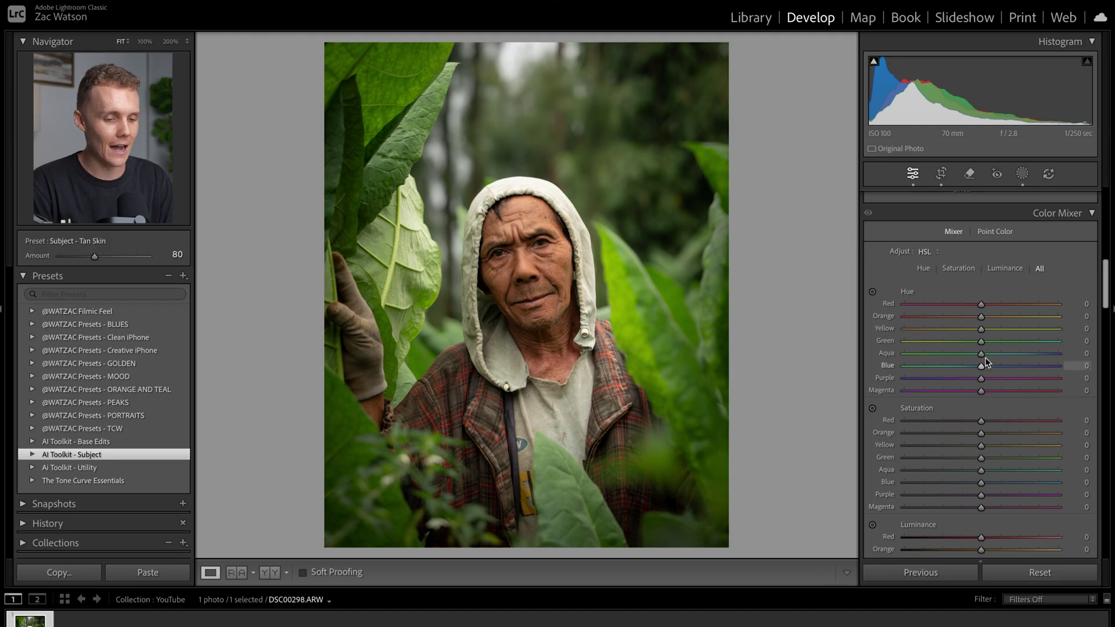
{"action": "scroll", "coordinate": [999, 337], "scroll_direction": "down", "scroll_amount": 2}
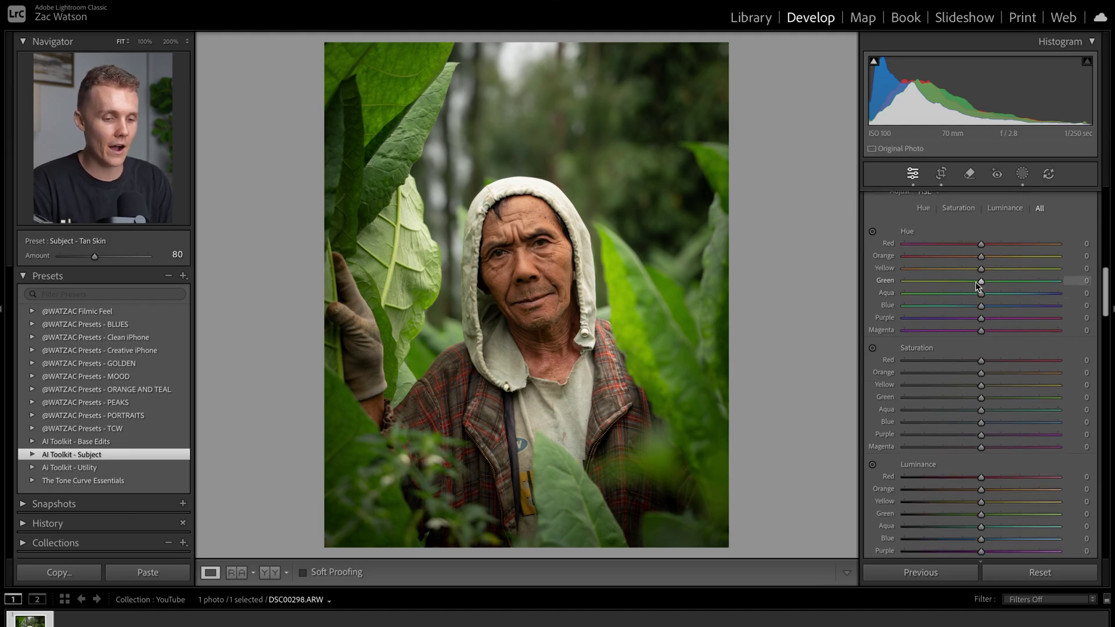
{"action": "left_click_drag", "start_coordinate": [984, 284], "coordinate": [993, 271]}
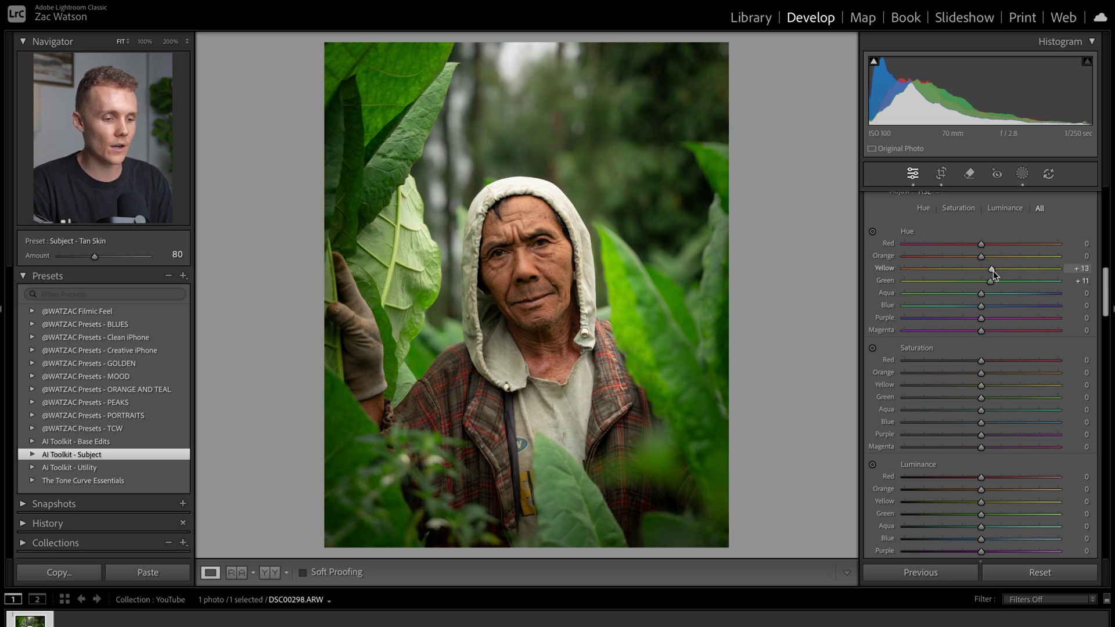
{"action": "scroll", "coordinate": [977, 354], "scroll_direction": "down", "scroll_amount": 2}
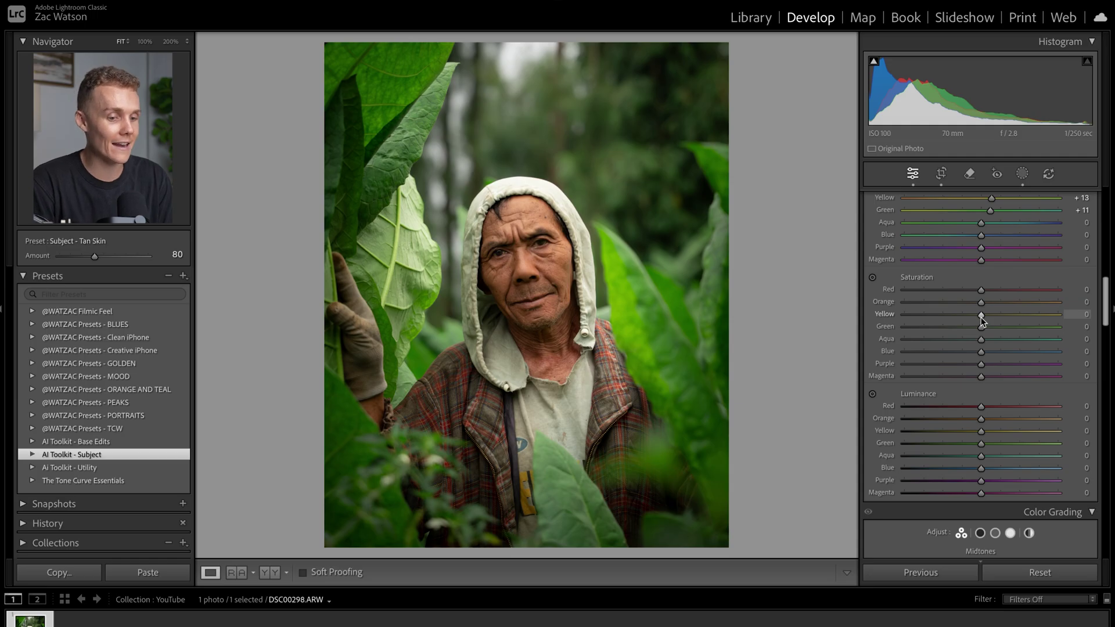
{"action": "left_click_drag", "start_coordinate": [981, 317], "coordinate": [967, 329]}
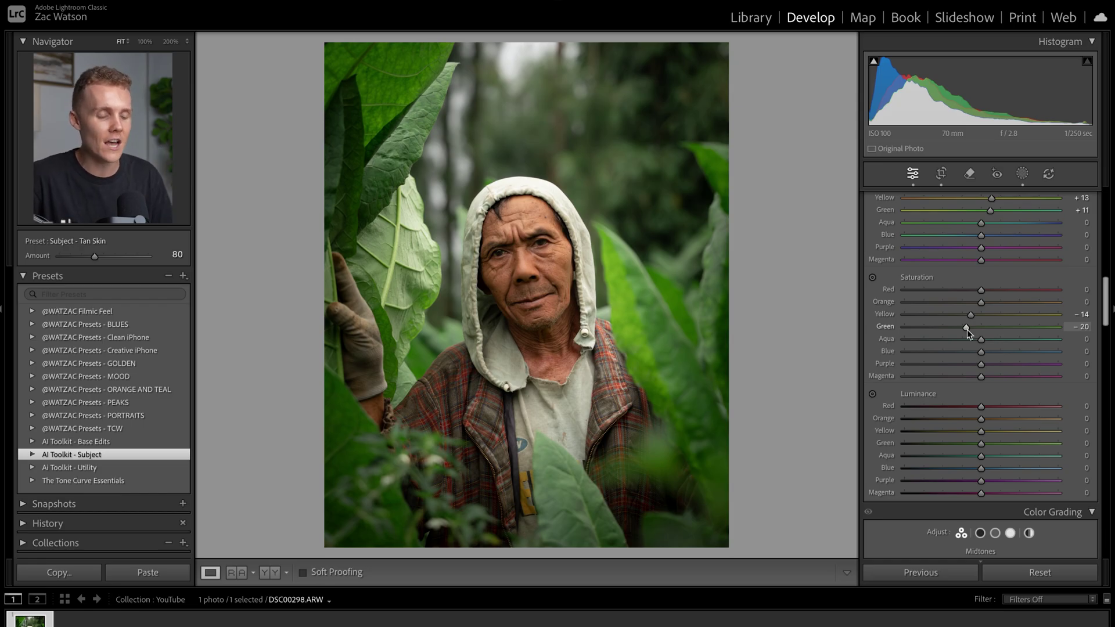
Set the Color Mixer Luminance to Yellow -15 and Green -12, and compare the photo with and without the color changes.
{"action": "scroll", "coordinate": [918, 383], "scroll_direction": "down", "scroll_amount": 3}
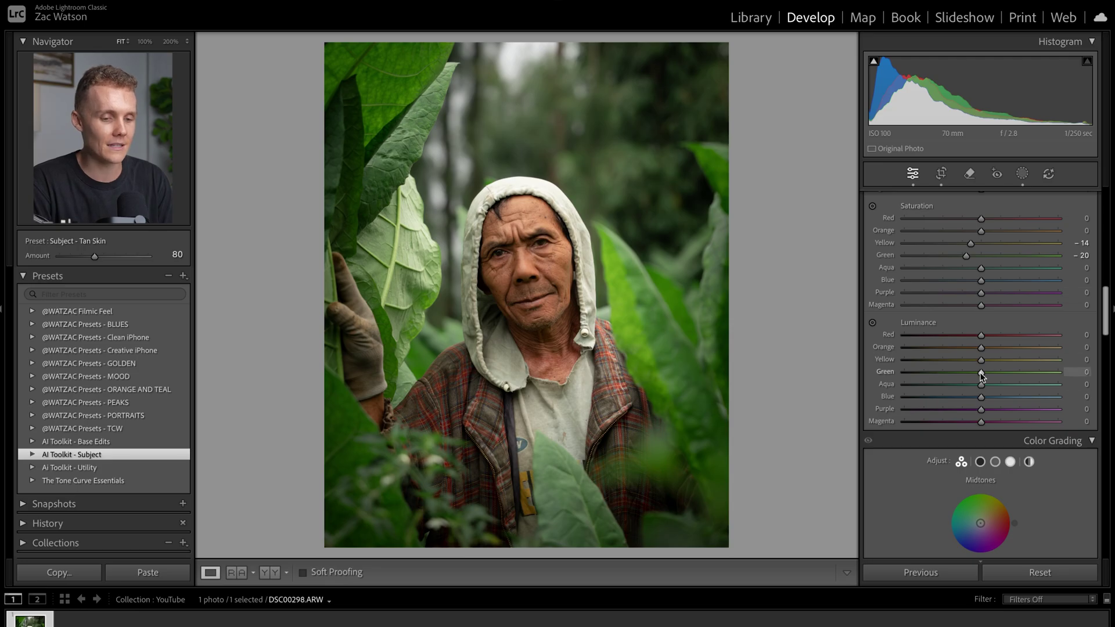
{"action": "left_click_drag", "start_coordinate": [974, 374], "coordinate": [971, 365]}
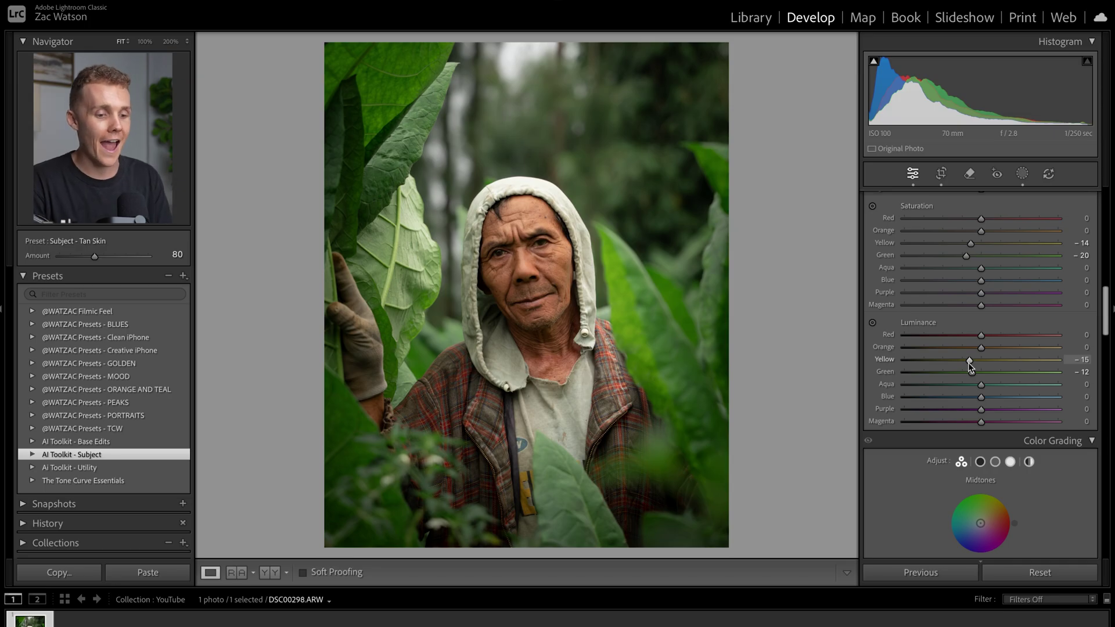
{"action": "scroll", "coordinate": [967, 362], "scroll_direction": "up", "scroll_amount": 4}
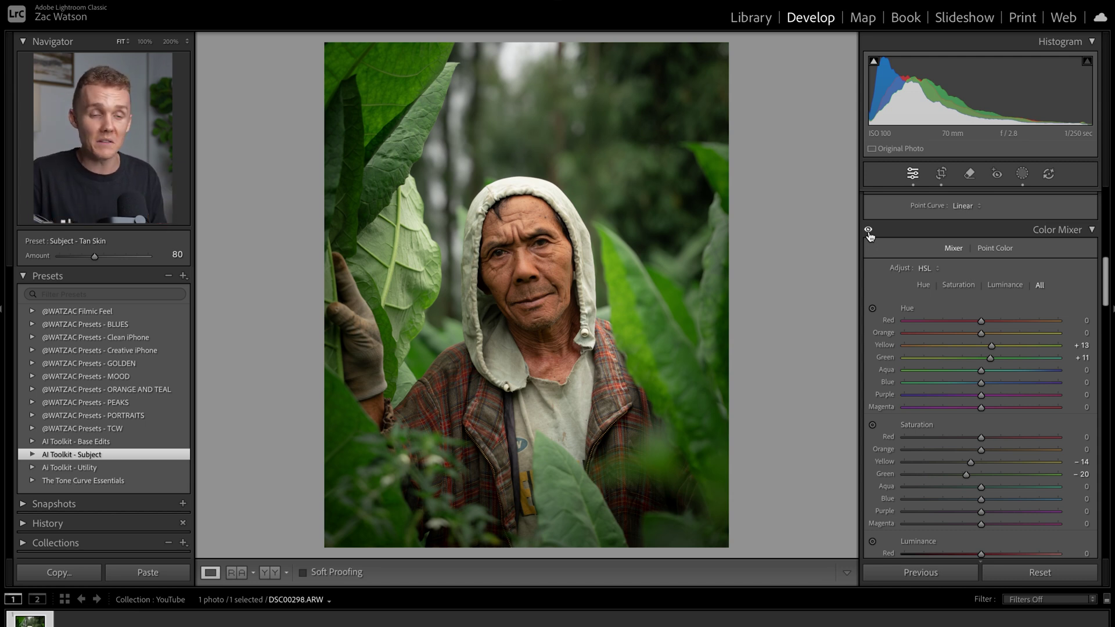
{"action": "left_click_drag", "start_coordinate": [869, 235], "coordinate": [869, 235]}
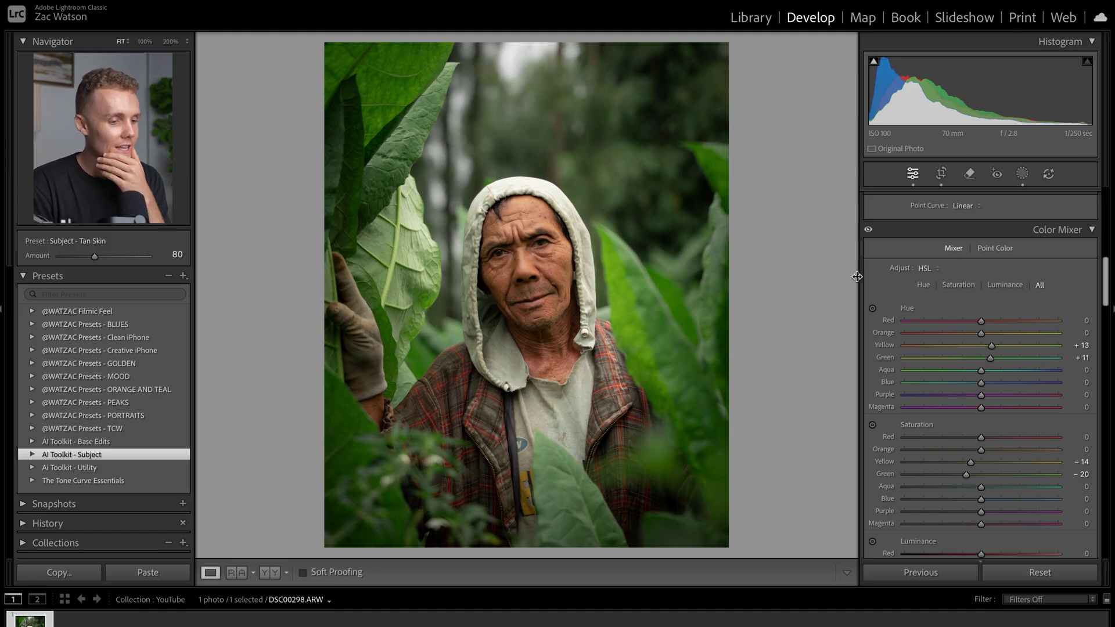
Add a new radial gradient mask as a circle over the large leaves in the photo's upper-left corner.
{"action": "left_click", "coordinate": [1021, 174]}
{"action": "left_click", "coordinate": [880, 214]}
{"action": "left_click", "coordinate": [940, 388]}
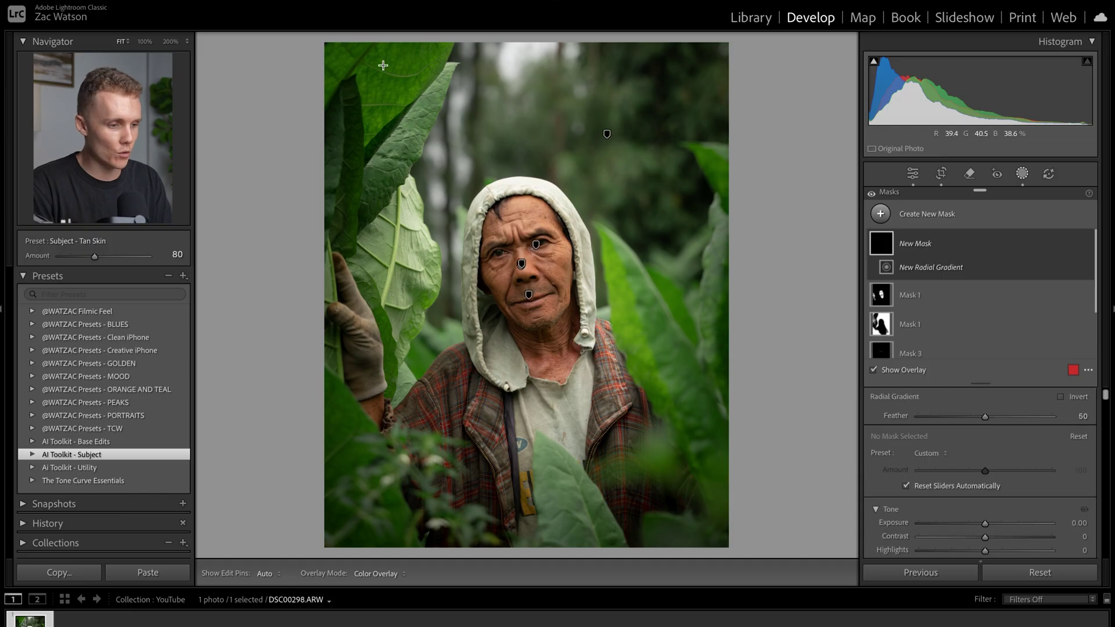
{"action": "left_click_drag", "start_coordinate": [347, 68], "coordinate": [455, 172]}
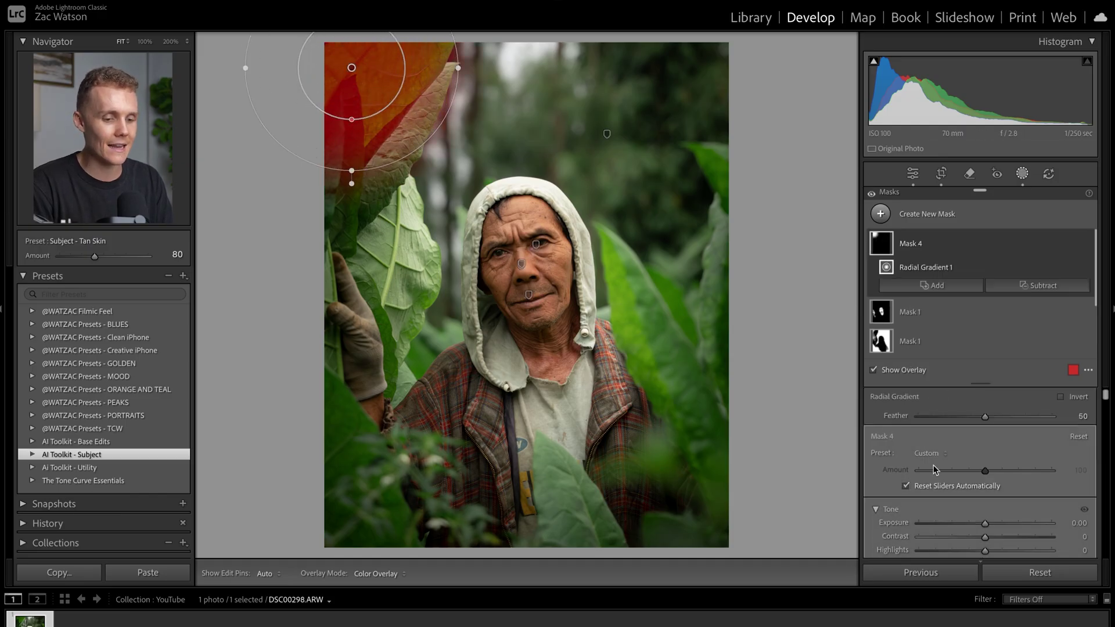
Tone down the corner leaves with Exposure -0.33 and Saturation -17 on the new mask, hiding its overlay and leaving masking.
{"action": "scroll", "coordinate": [931, 466], "scroll_direction": "down", "scroll_amount": 3}
{"action": "scroll", "coordinate": [932, 467], "scroll_direction": "up", "scroll_amount": 1}
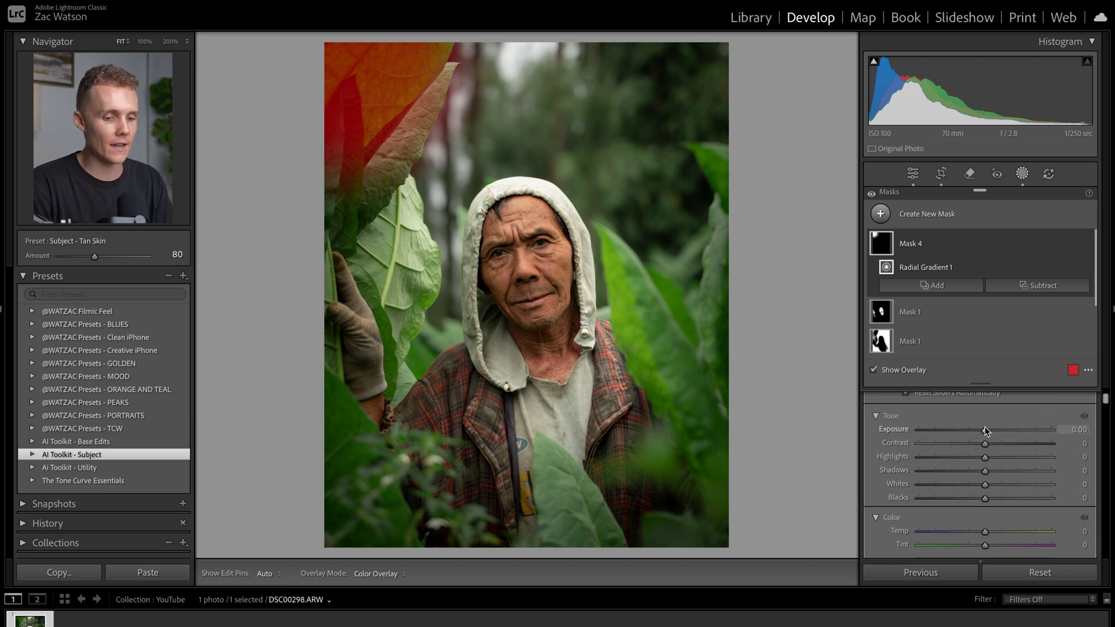
{"action": "key", "text": "o"}
{"action": "left_click_drag", "start_coordinate": [981, 429], "coordinate": [977, 430]}
{"action": "scroll", "coordinate": [983, 447], "scroll_direction": "down", "scroll_amount": 4}
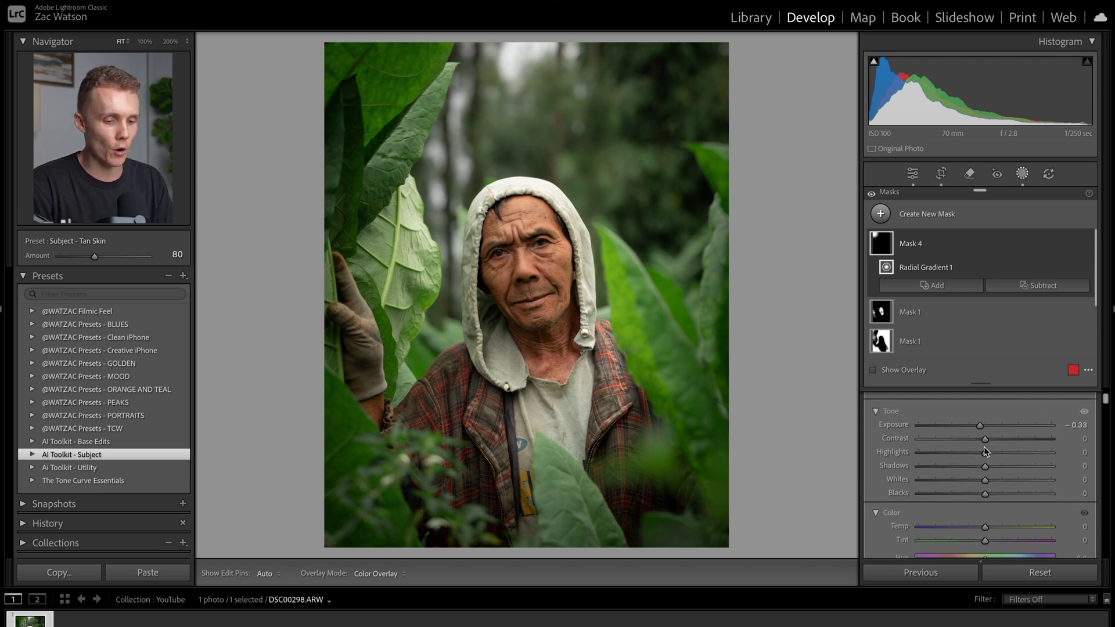
{"action": "left_click_drag", "start_coordinate": [984, 525], "coordinate": [972, 525]}
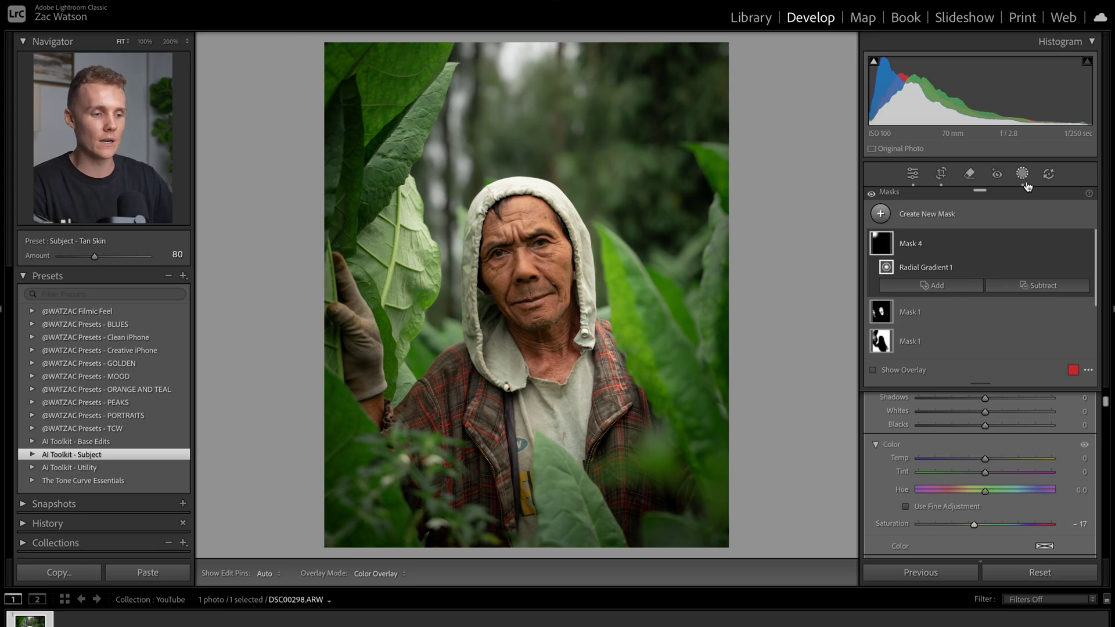
{"action": "left_click", "coordinate": [1025, 181]}
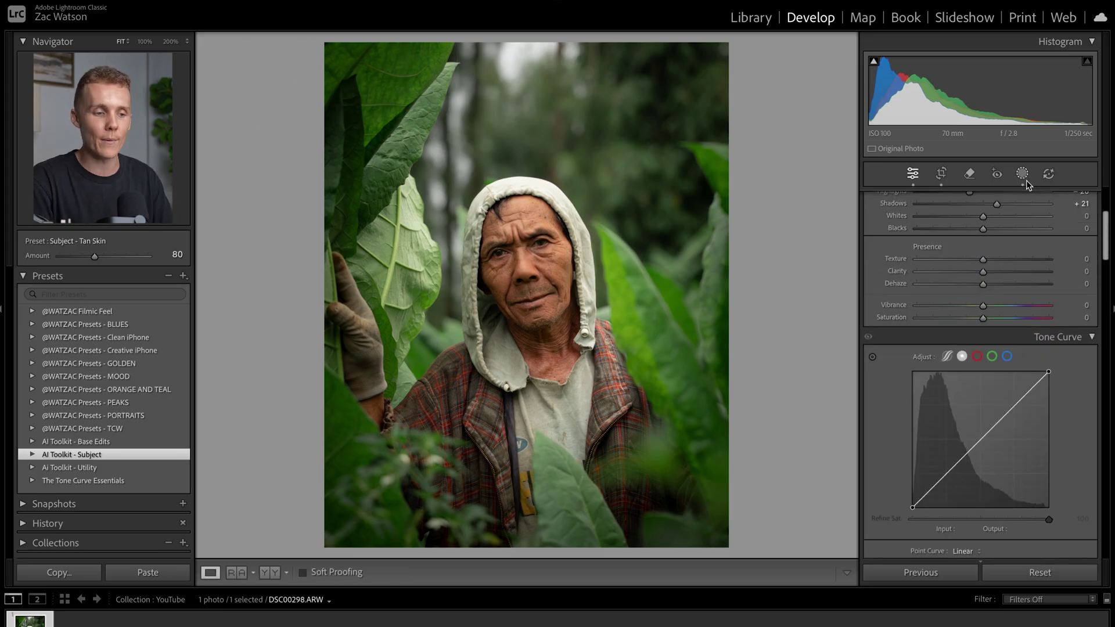
Start the Remove tool on the man's face with a size 6 brush and generative AI enabled.
{"action": "left_click", "coordinate": [970, 175]}
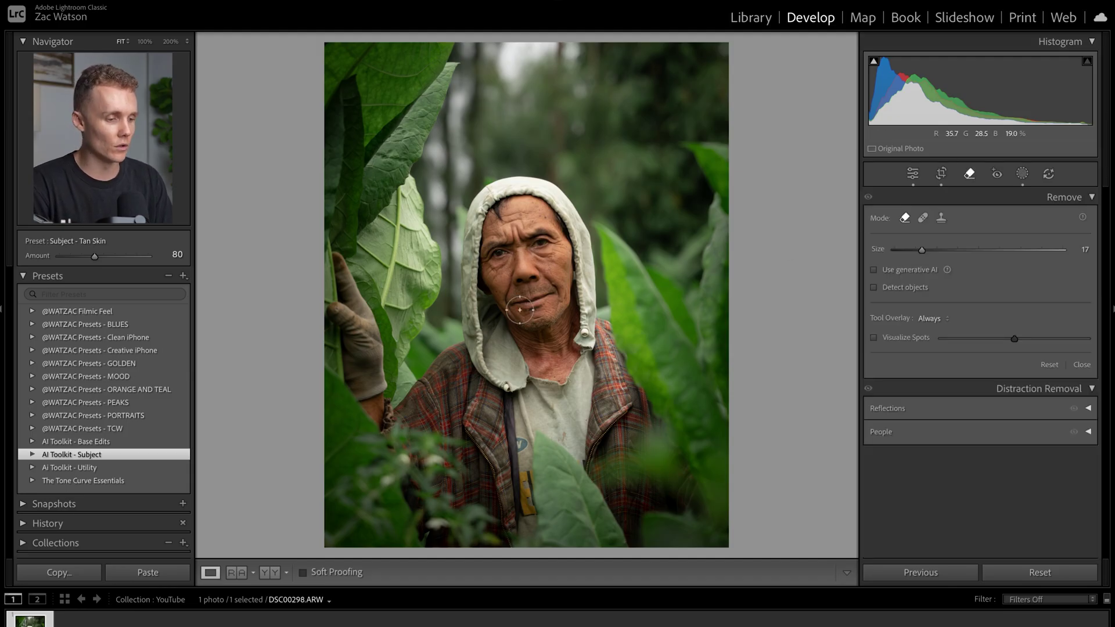
{"action": "key", "text": "z"}
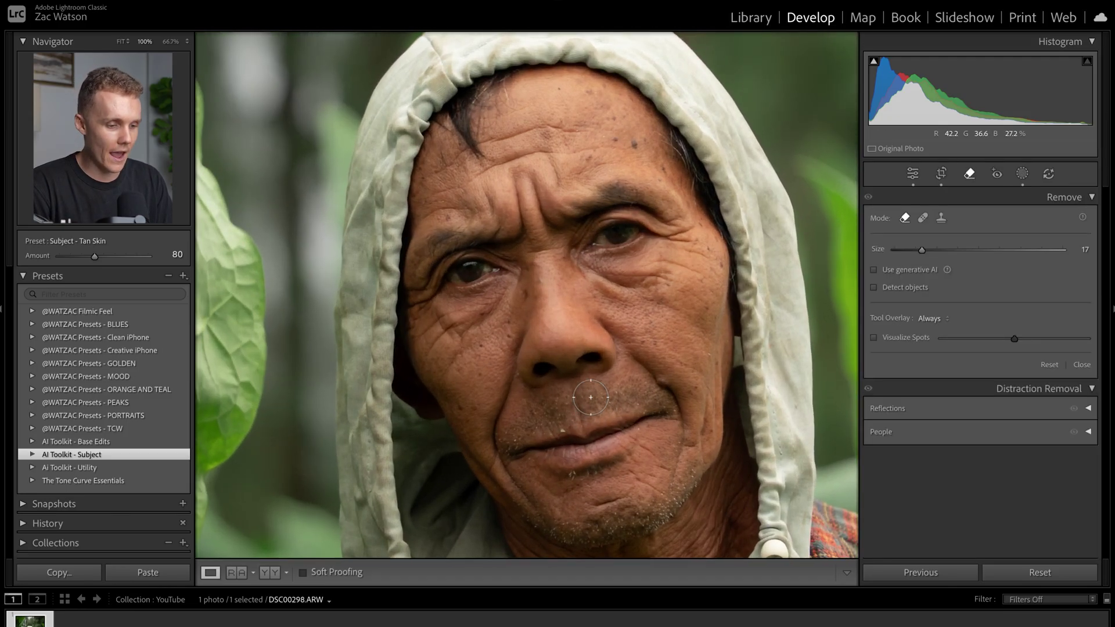
{"action": "scroll", "coordinate": [572, 423], "scroll_direction": "down", "scroll_amount": 5}
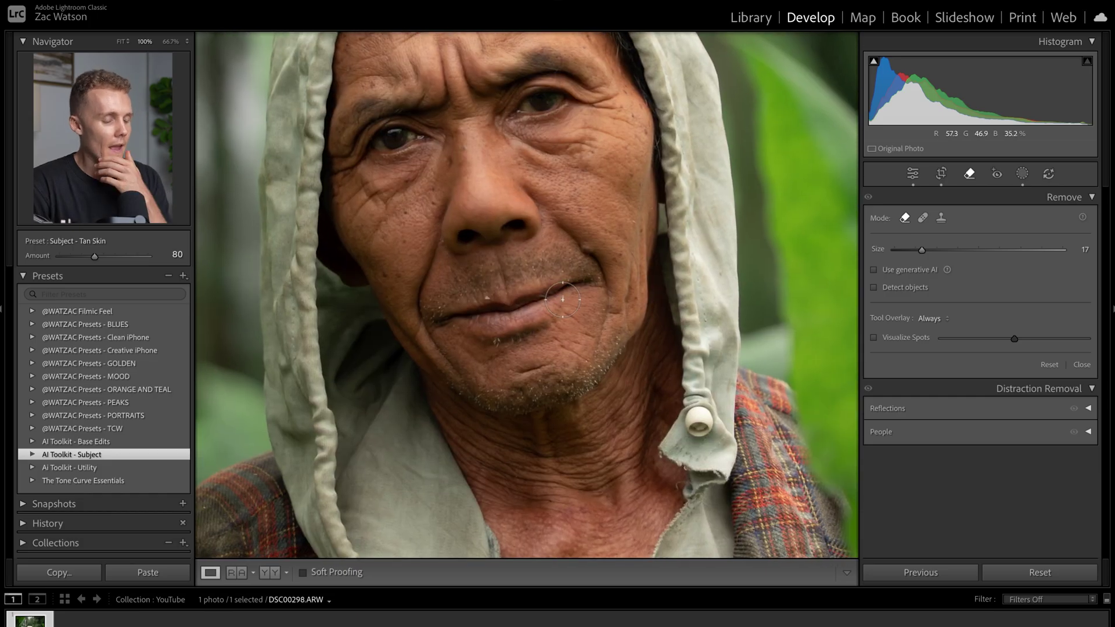
{"action": "key", "text": "bracketleft"}
{"action": "key", "text": "bracketleft"}
{"action": "key", "text": "bracketleft"}
{"action": "key", "text": "bracketleft"}
{"action": "key", "text": "bracketleft"}
{"action": "key", "text": "bracketleft"}
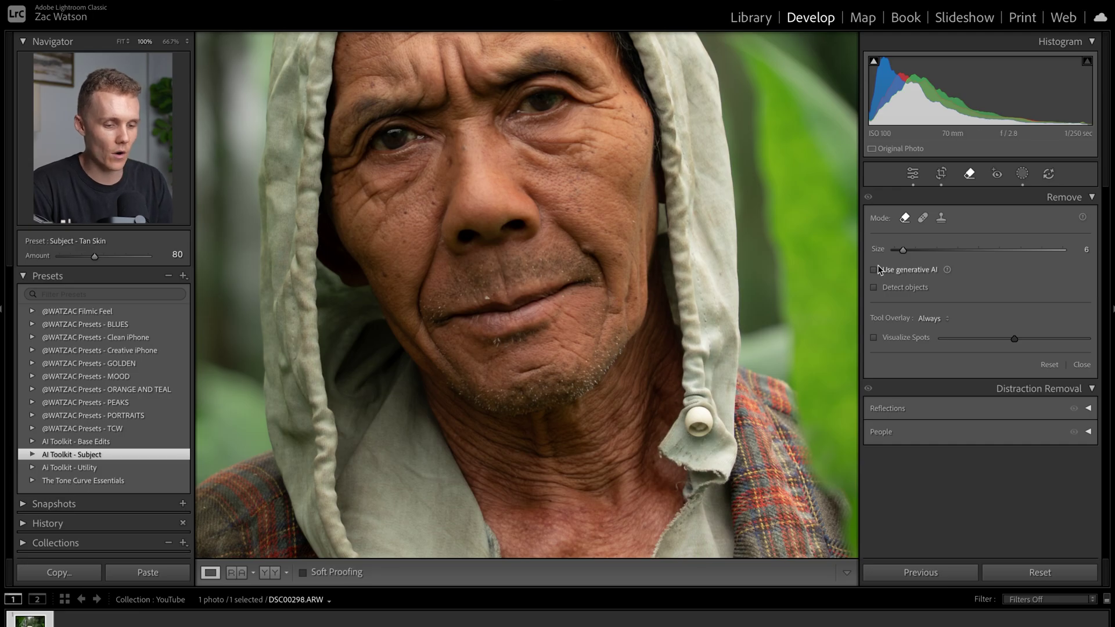
{"action": "left_click", "coordinate": [874, 270]}
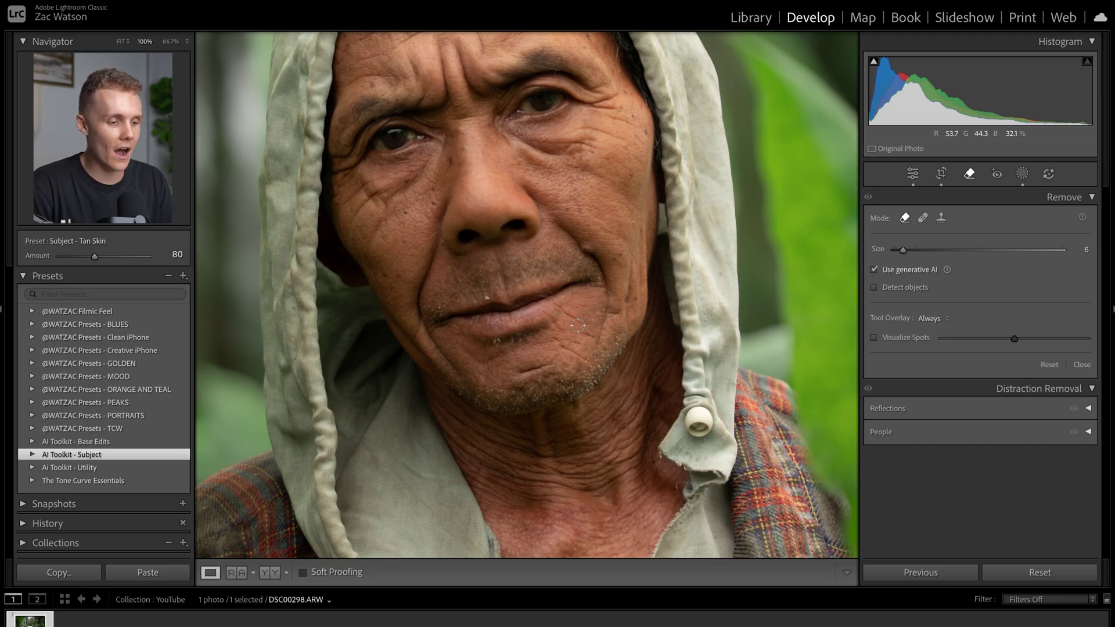
Mark the white speck just above the man's upper lip for removal with a size 7 brush.
{"action": "key", "text": "bracketright"}
{"action": "key", "text": "bracketright"}
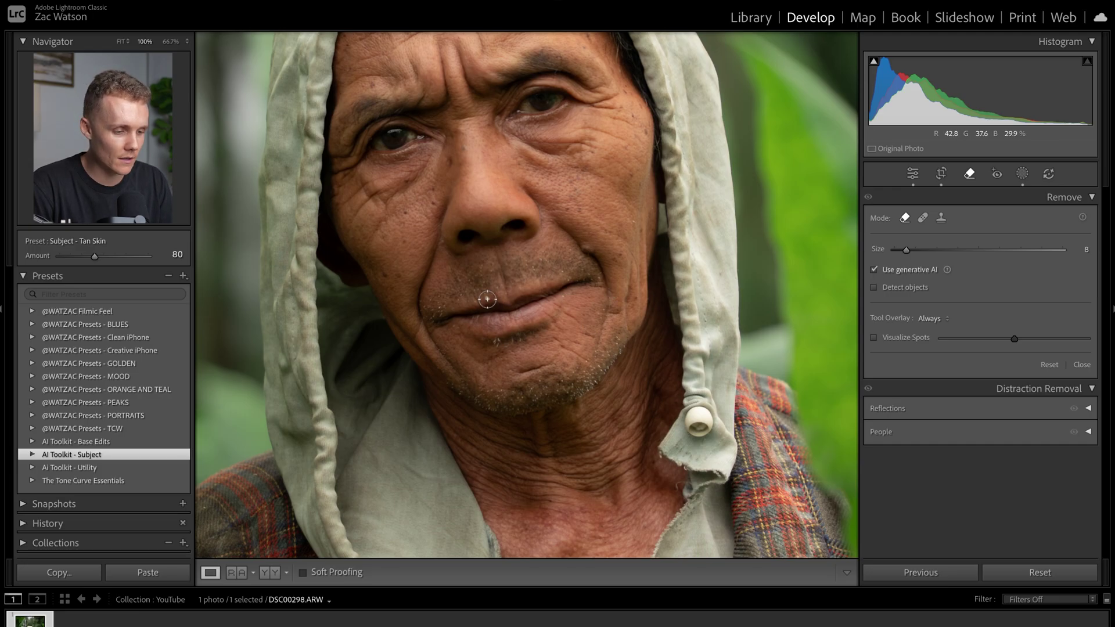
{"action": "key", "text": "bracketleft"}
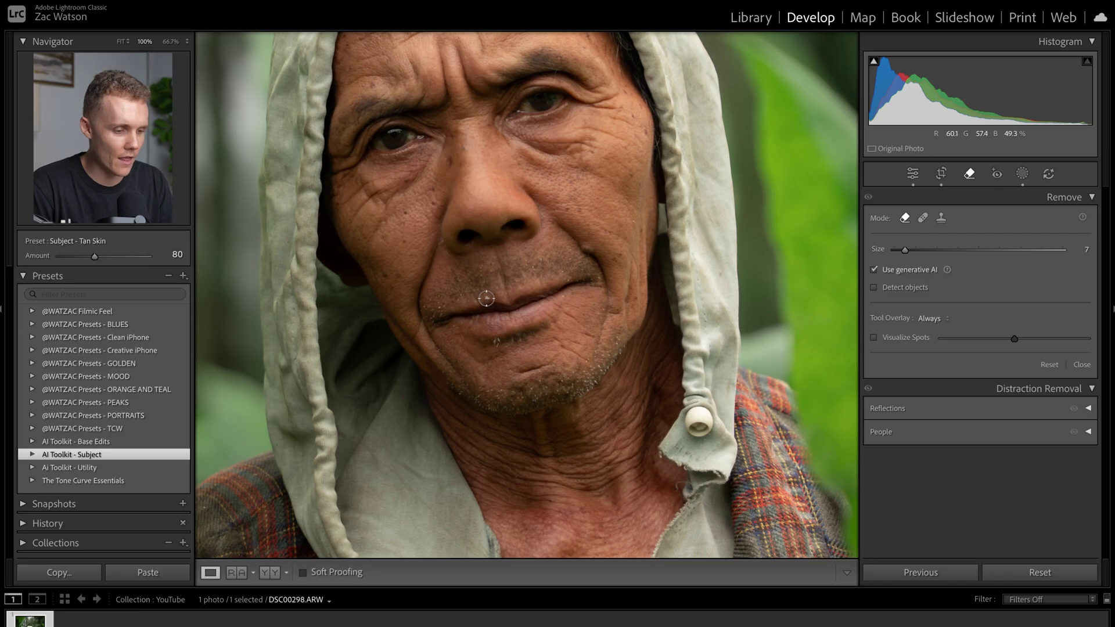
{"action": "left_click", "coordinate": [486, 298]}
{"action": "key", "text": "ctrl+minus"}
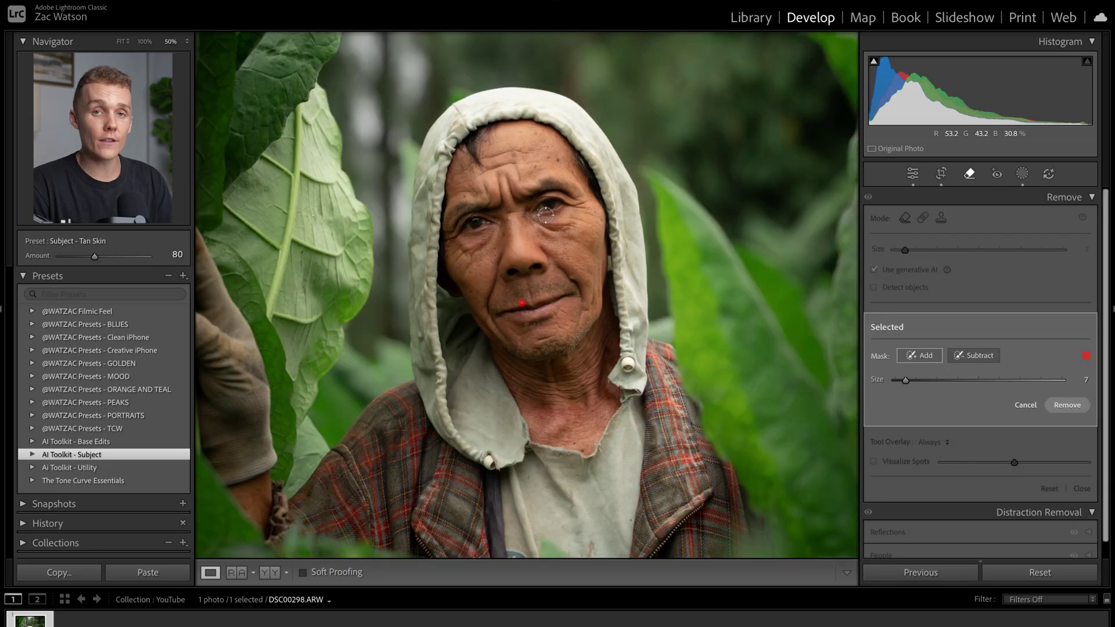
Add two background spots above the man's head and one in the photo's upper-right corner to the removal selection with a size 18 brush.
{"action": "key", "text": "ctrl+minus"}
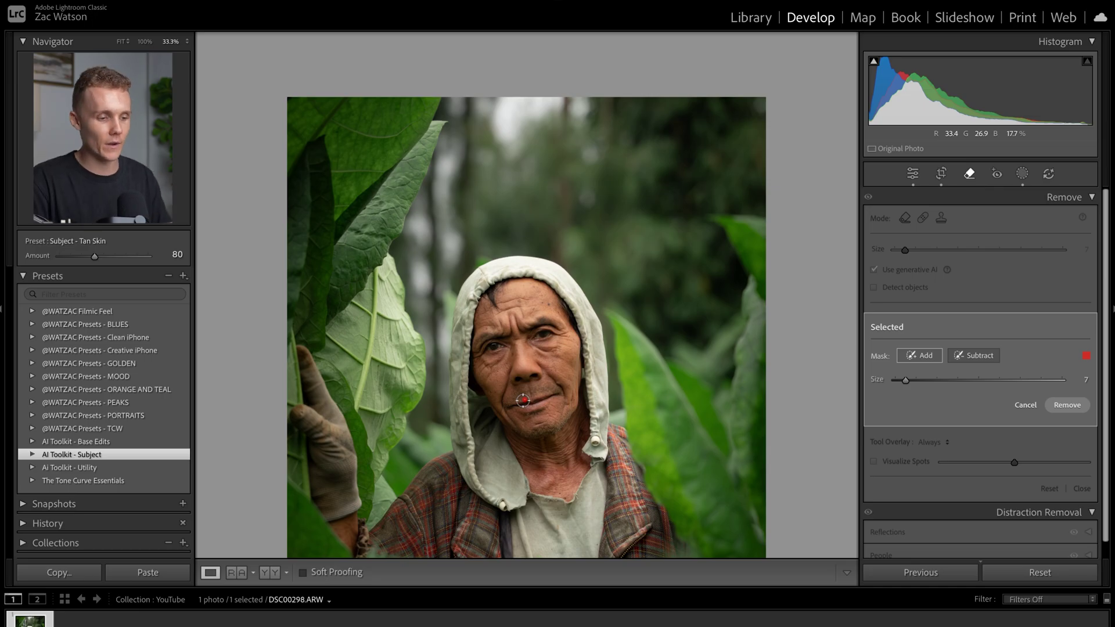
{"action": "scroll", "coordinate": [604, 222], "scroll_direction": "up", "scroll_amount": 5}
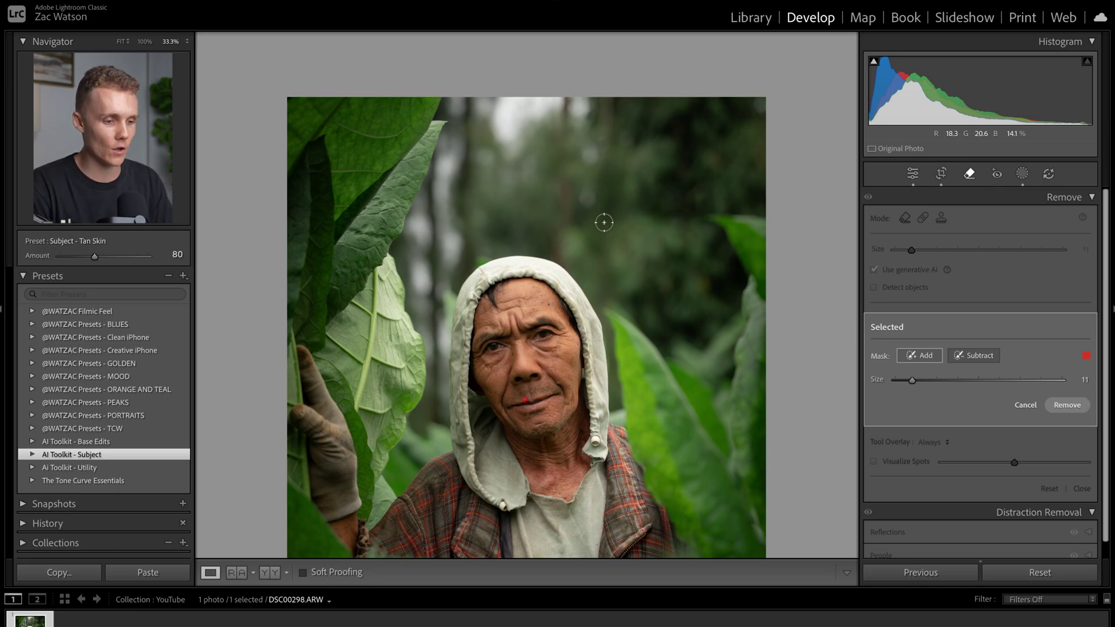
{"action": "scroll", "coordinate": [592, 207], "scroll_direction": "up", "scroll_amount": 1}
{"action": "left_click", "coordinate": [588, 198]}
{"action": "left_click", "coordinate": [589, 156]}
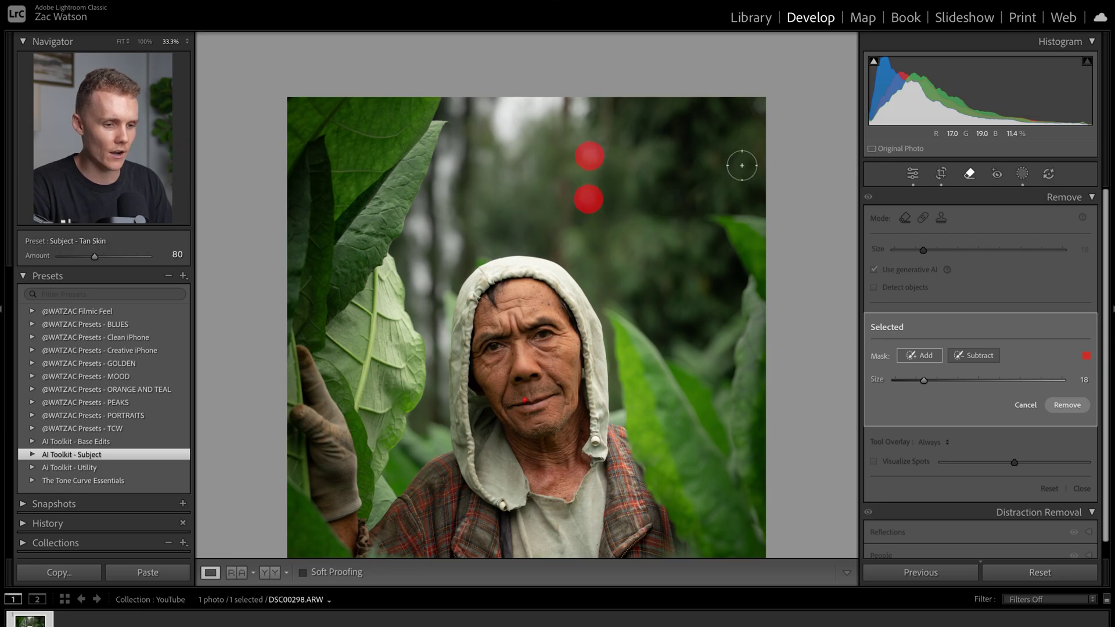
{"action": "left_click", "coordinate": [757, 112]}
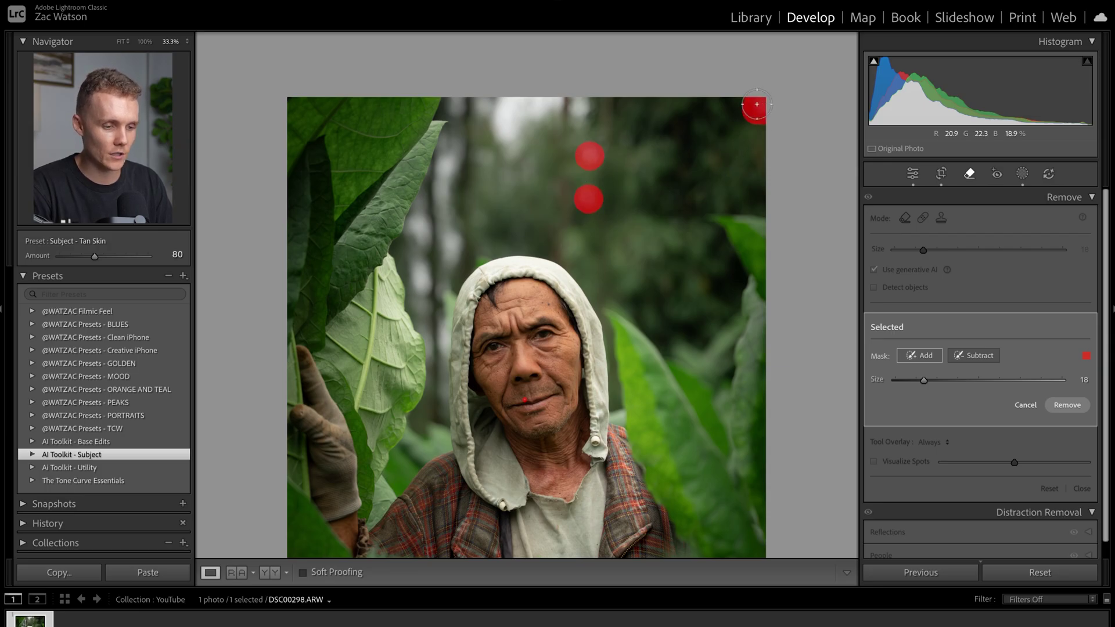
Paint the bright green patch at the hood's upper-left edge and the pale leaf beside the hood into the removal selection, using brush size 22.
{"action": "left_click", "coordinate": [493, 268]}
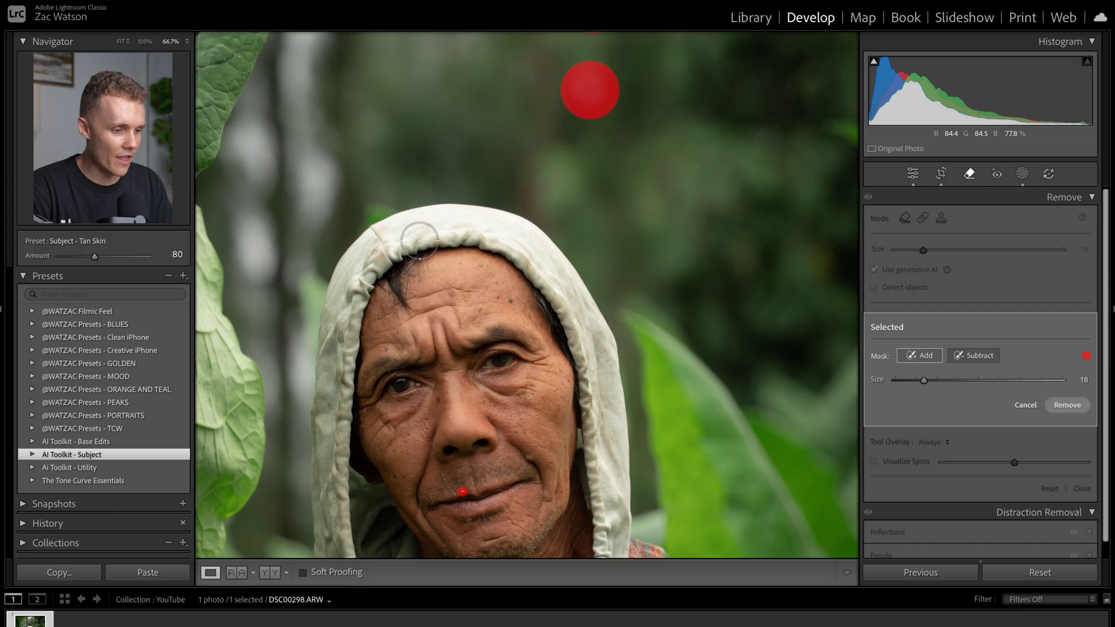
{"action": "left_click_drag", "start_coordinate": [418, 238], "coordinate": [502, 184]}
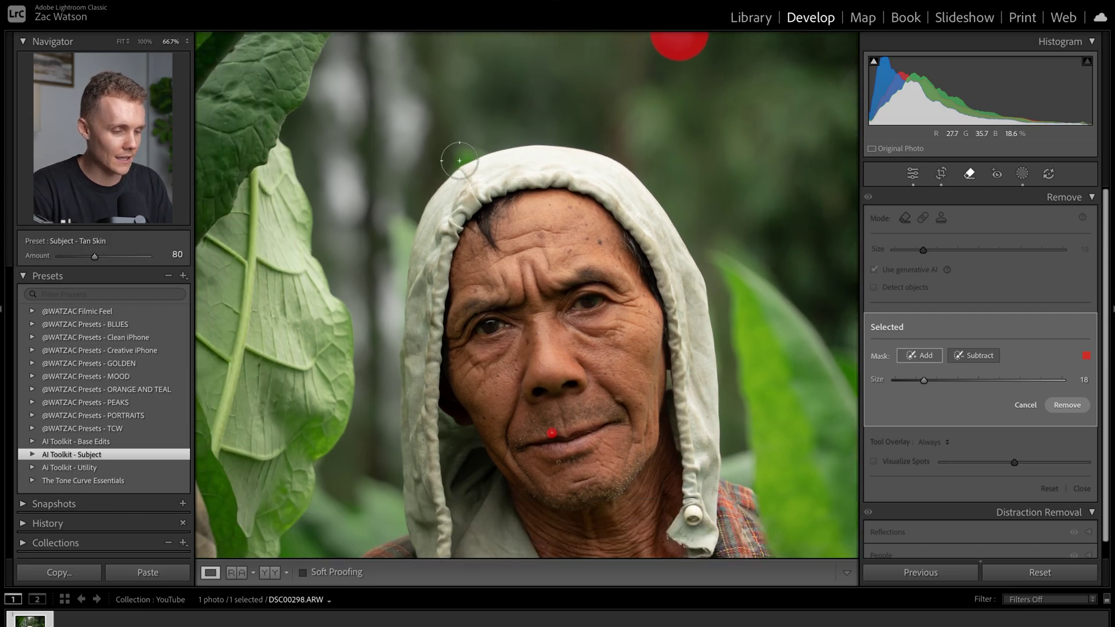
{"action": "key", "text": "ctrl+equal"}
{"action": "key", "text": "ctrl+equal"}
{"action": "scroll", "coordinate": [472, 167], "scroll_direction": "up", "scroll_amount": 10}
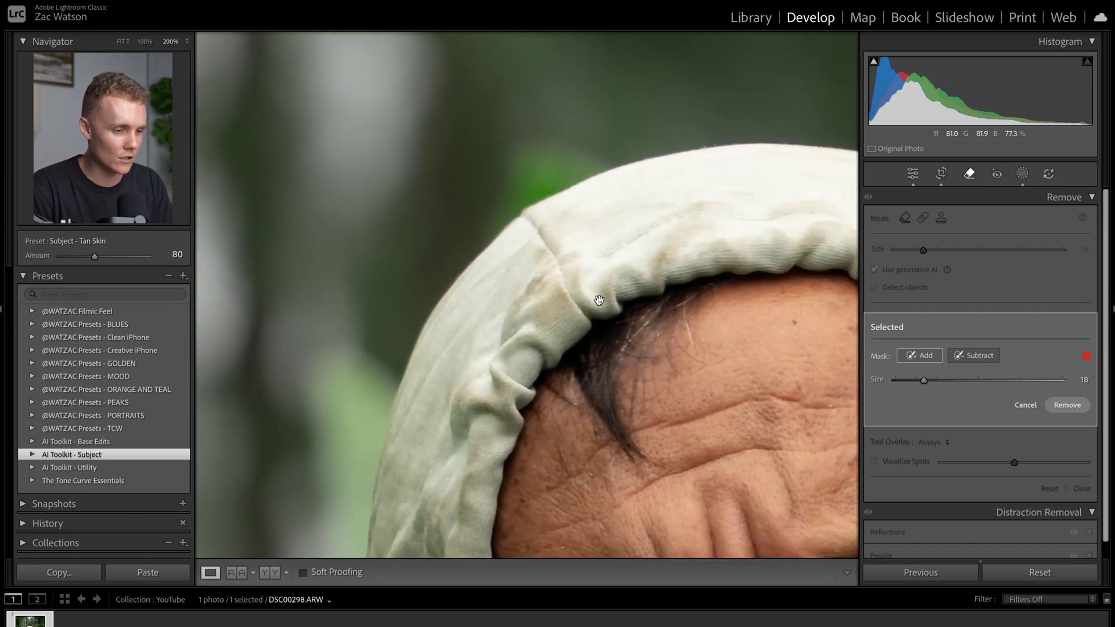
{"action": "mouse_move", "coordinate": [600, 161]}
{"action": "left_mouse_down"}
{"action": "mouse_move", "coordinate": [521, 143]}
{"action": "mouse_move", "coordinate": [505, 159]}
{"action": "mouse_move", "coordinate": [502, 198]}
{"action": "mouse_move", "coordinate": [480, 219]}
{"action": "mouse_move", "coordinate": [506, 194]}
{"action": "mouse_move", "coordinate": [590, 160]}
{"action": "mouse_move", "coordinate": [512, 171]}
{"action": "mouse_move", "coordinate": [490, 124]}
{"action": "mouse_move", "coordinate": [535, 81]}
{"action": "left_mouse_up"}
{"action": "scroll", "coordinate": [419, 269], "scroll_direction": "up", "scroll_amount": 2}
{"action": "mouse_move", "coordinate": [420, 270]}
{"action": "left_mouse_down"}
{"action": "mouse_move", "coordinate": [420, 170]}
{"action": "mouse_move", "coordinate": [459, 168]}
{"action": "mouse_move", "coordinate": [491, 182]}
{"action": "mouse_move", "coordinate": [467, 309]}
{"action": "left_mouse_up"}
{"action": "mouse_move", "coordinate": [463, 395]}
{"action": "left_mouse_down"}
{"action": "mouse_move", "coordinate": [428, 234]}
{"action": "mouse_move", "coordinate": [439, 349]}
{"action": "mouse_move", "coordinate": [456, 265]}
{"action": "mouse_move", "coordinate": [453, 176]}
{"action": "left_mouse_up"}
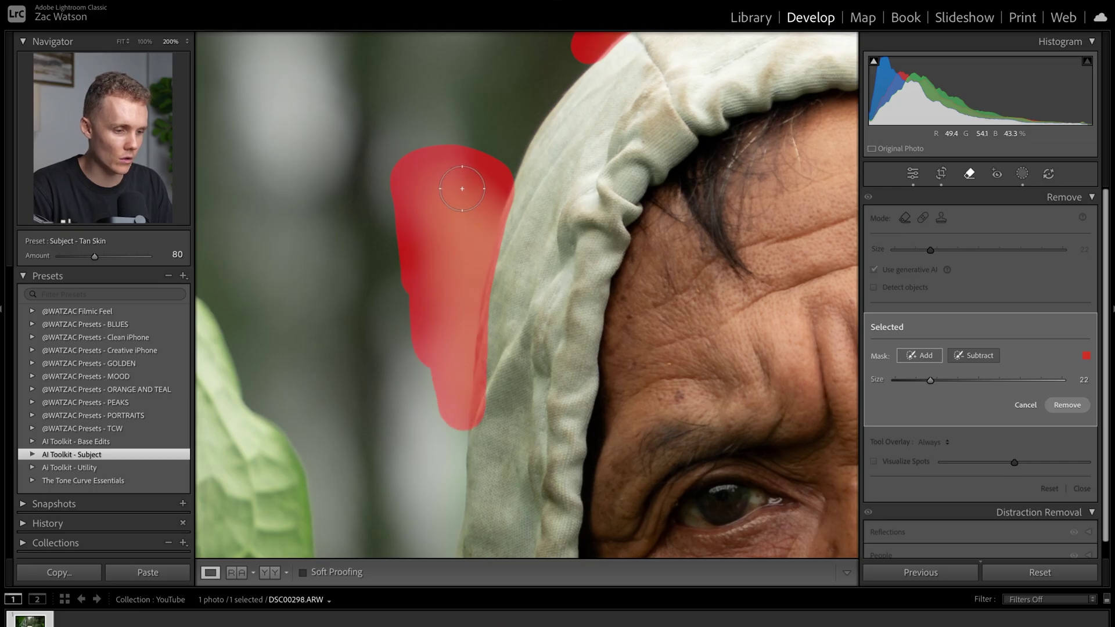
Run the generative removal on all marked areas and choose variation 1 of 3.
{"action": "key", "text": "z"}
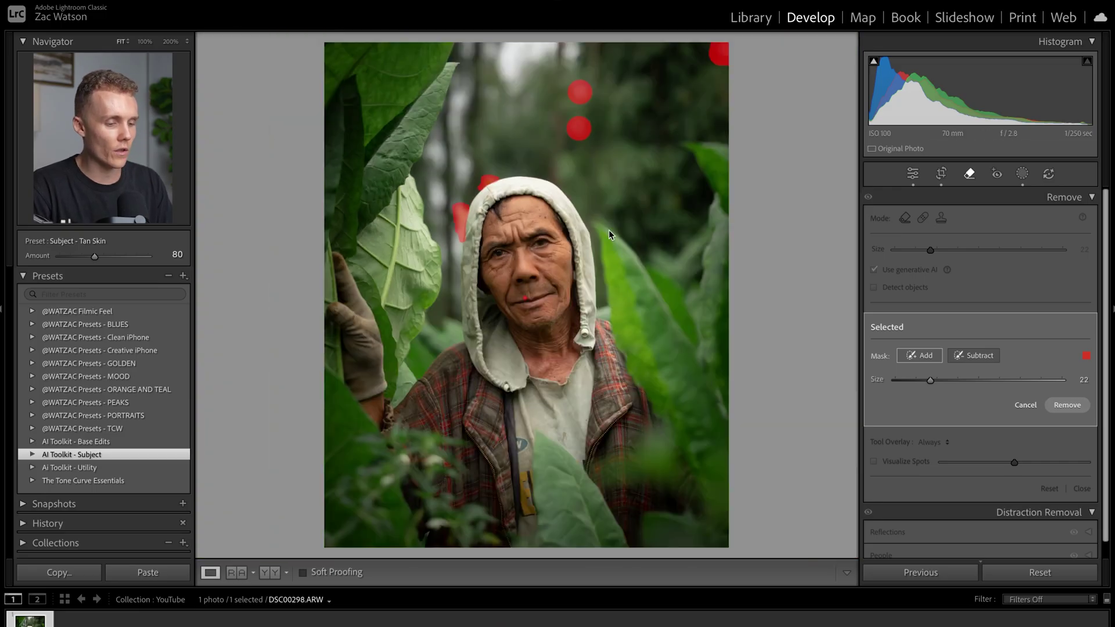
{"action": "left_click", "coordinate": [1080, 406]}
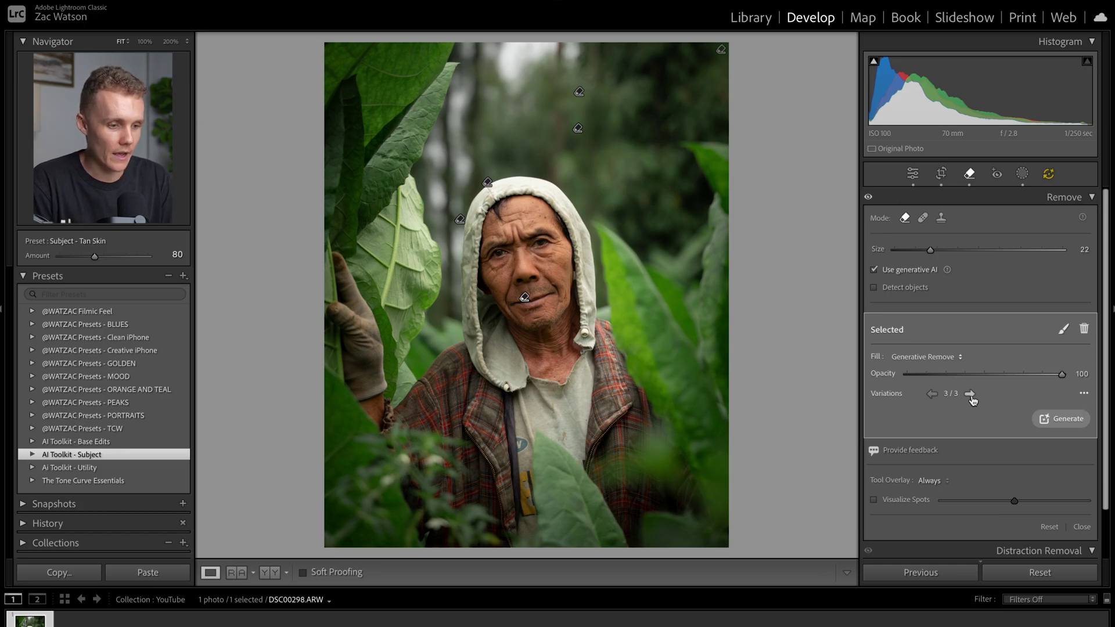
{"action": "left_click", "coordinate": [931, 393]}
{"action": "left_click", "coordinate": [931, 393]}
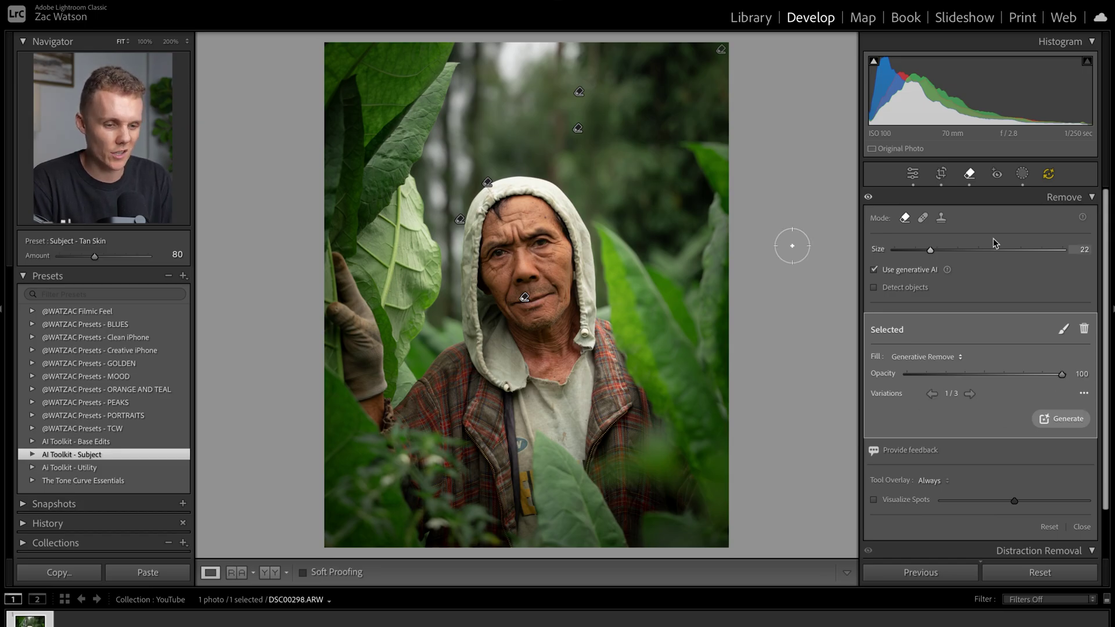
Leave the Remove tool, then compare the mouth area before and after the edits and inspect the upper-left leaves up close.
{"action": "left_click", "coordinate": [970, 174]}
{"action": "left_click", "coordinate": [526, 307]}
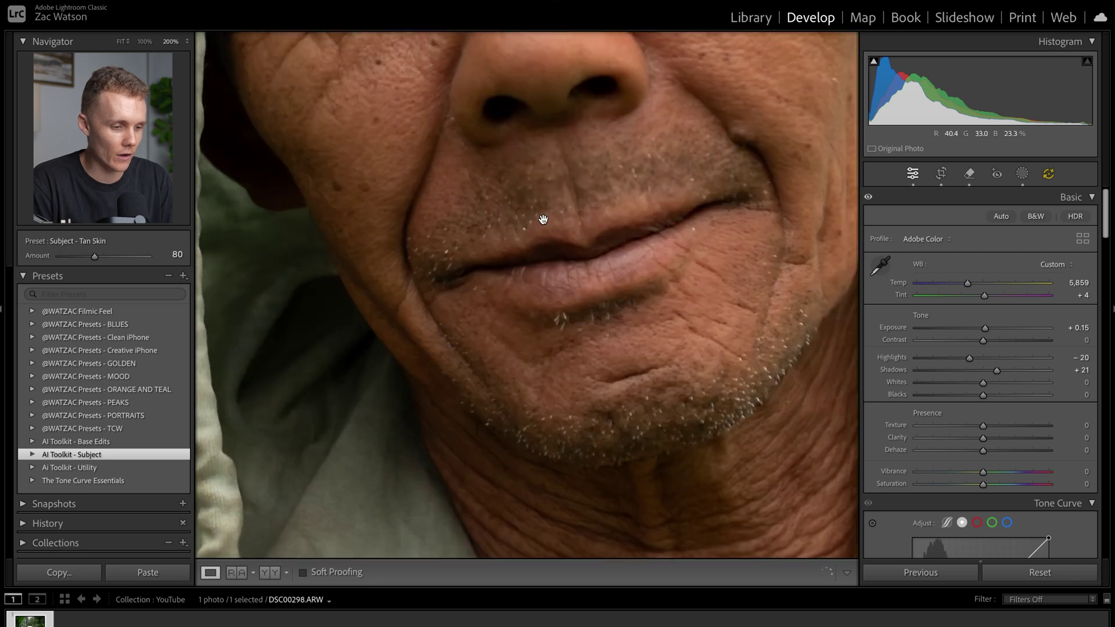
{"action": "key", "text": "backslash"}
{"action": "key", "text": "backslash"}
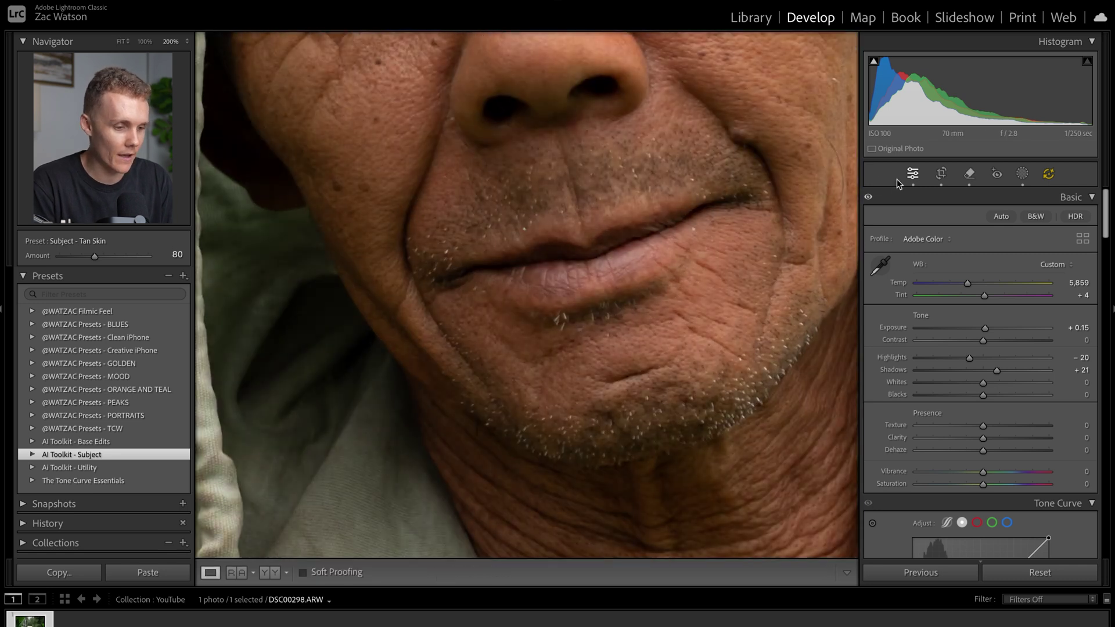
{"action": "key", "text": "backslash"}
{"action": "key", "text": "backslash"}
{"action": "key", "text": "backslash"}
{"action": "key", "text": "backslash"}
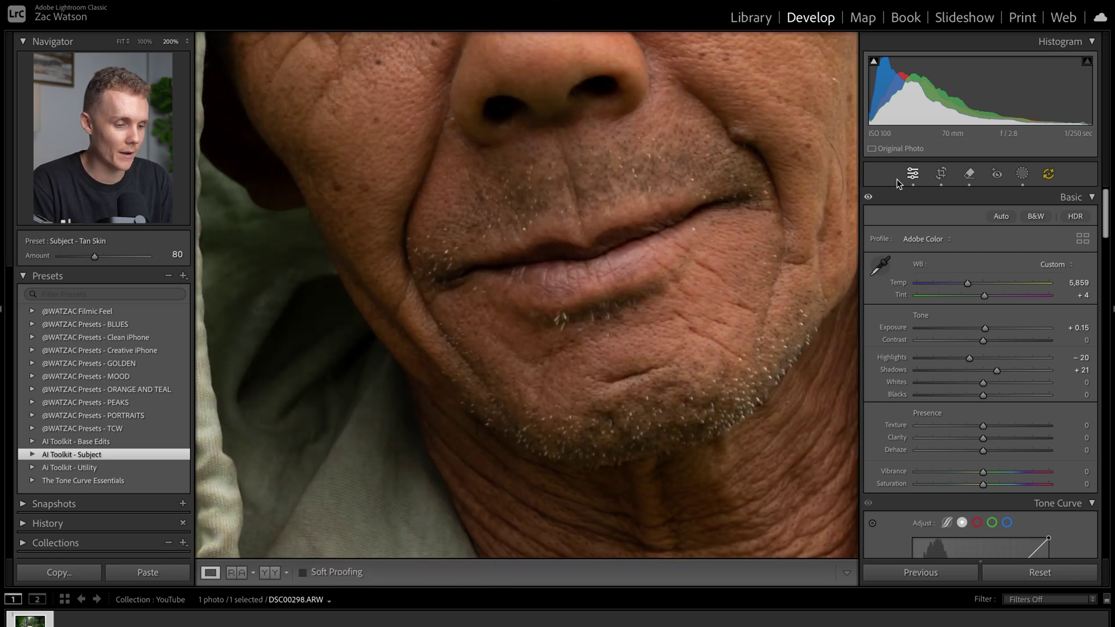
{"action": "left_click", "coordinate": [720, 237]}
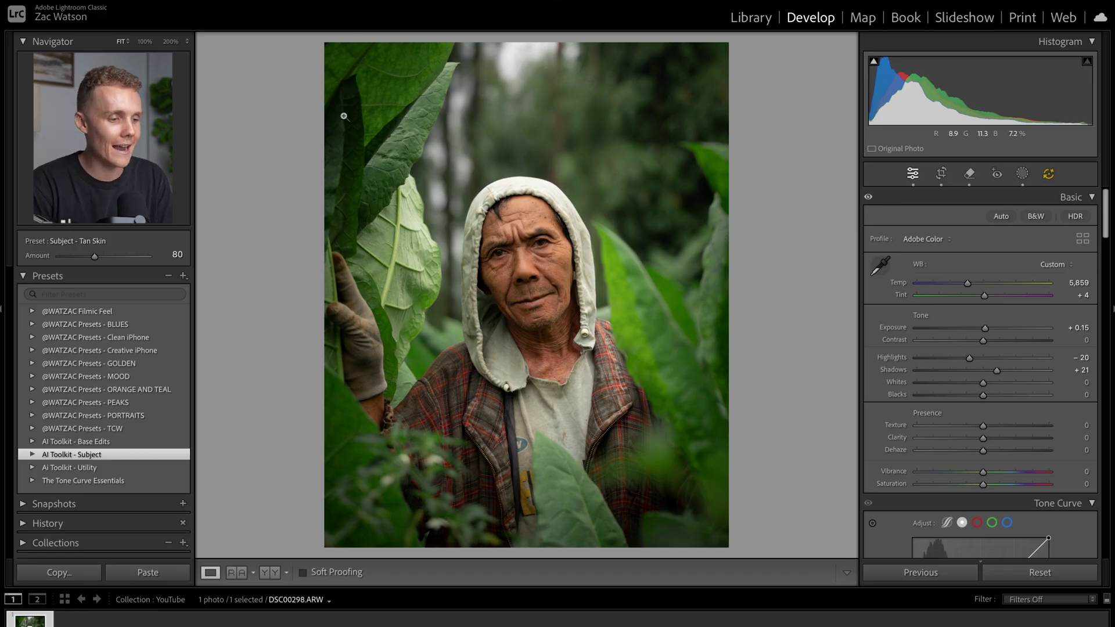
{"action": "left_click", "coordinate": [355, 68]}
{"action": "left_click", "coordinate": [515, 251]}
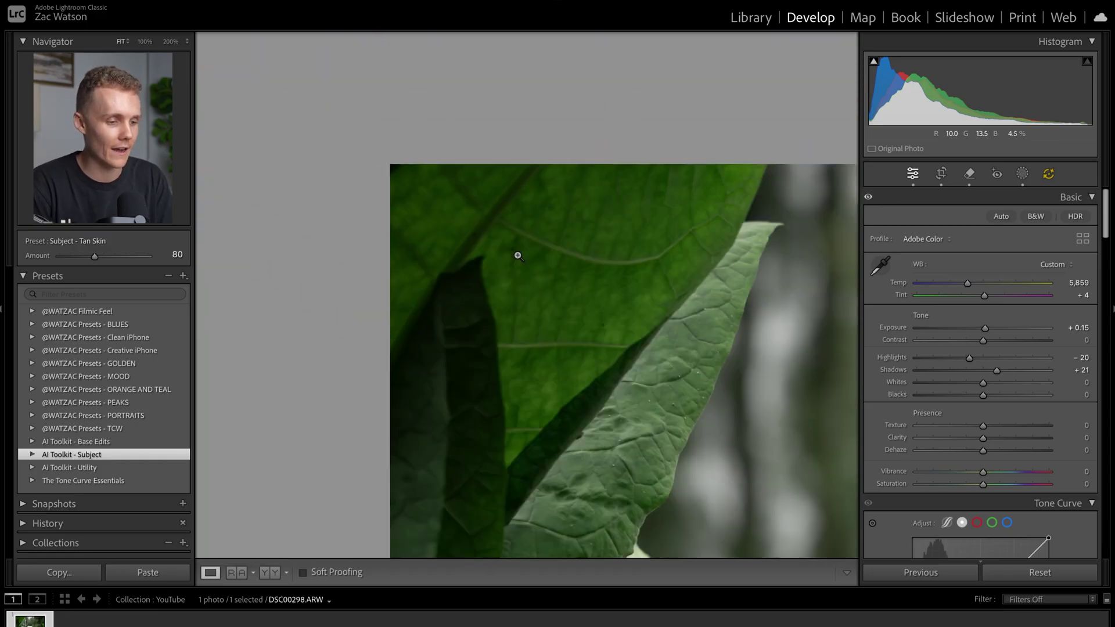